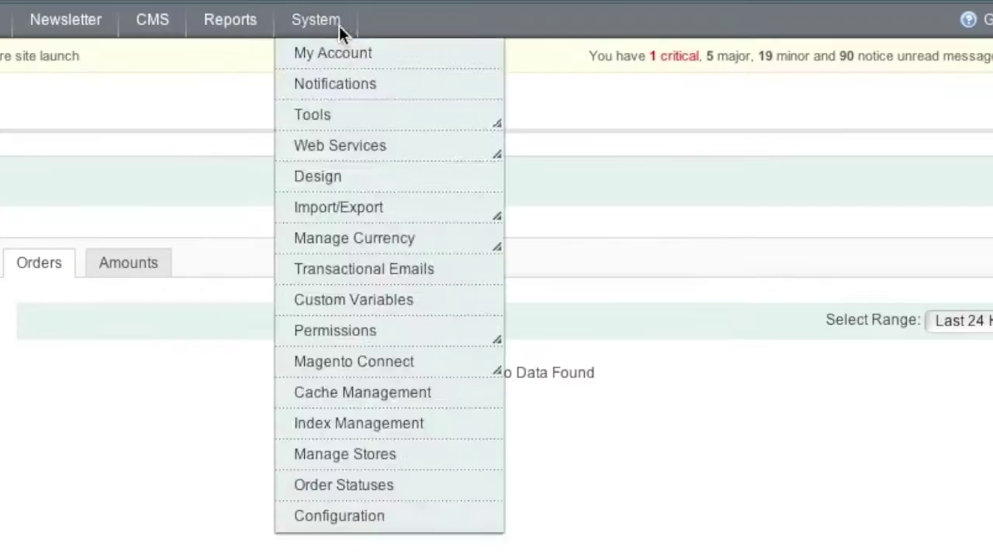
- Go to the store configuration and open the Shipping Methods section under Sales
left_click(354, 518)
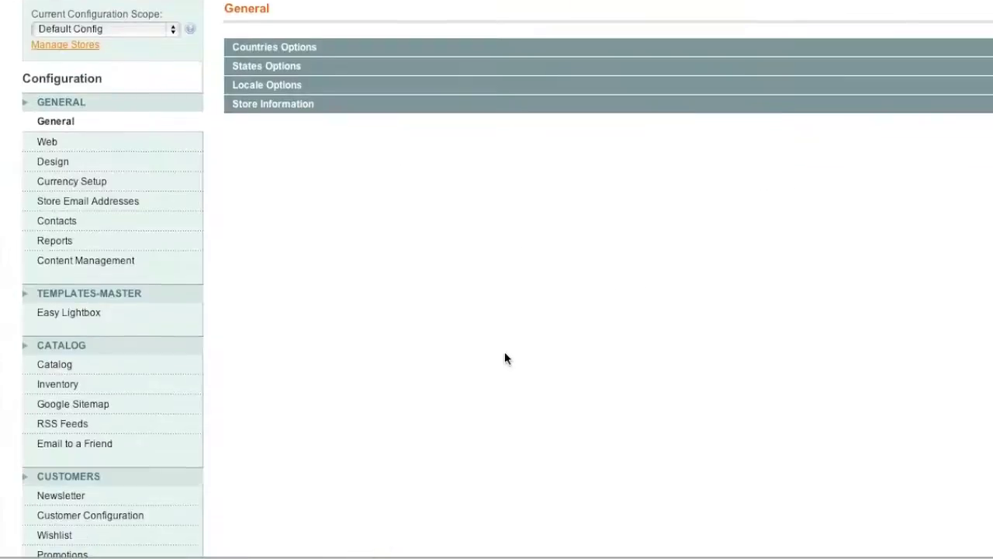
scroll(506, 358, "down", 3)
scroll(506, 358, "down", 1)
scroll(506, 358, "down", 2)
scroll(506, 357, "down", 2)
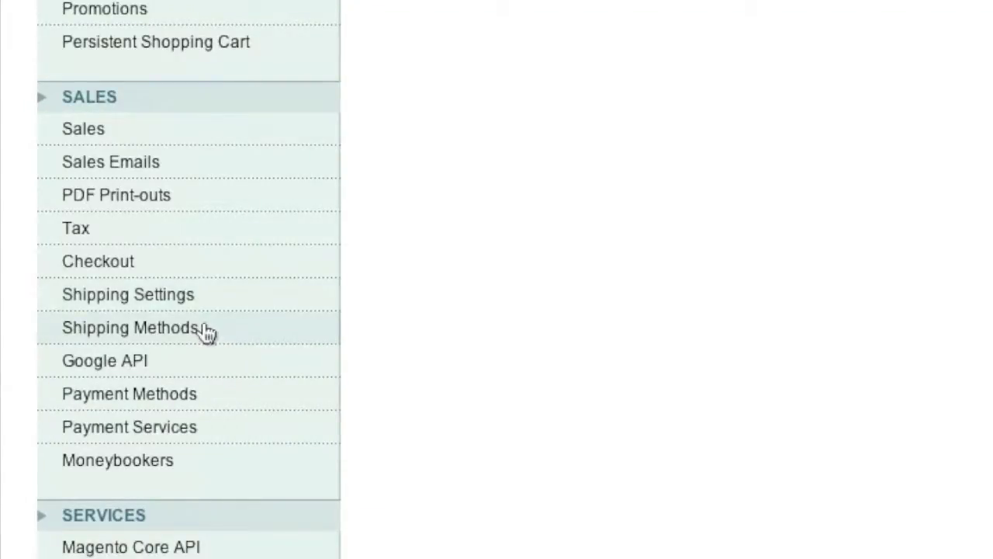
left_click(206, 330)
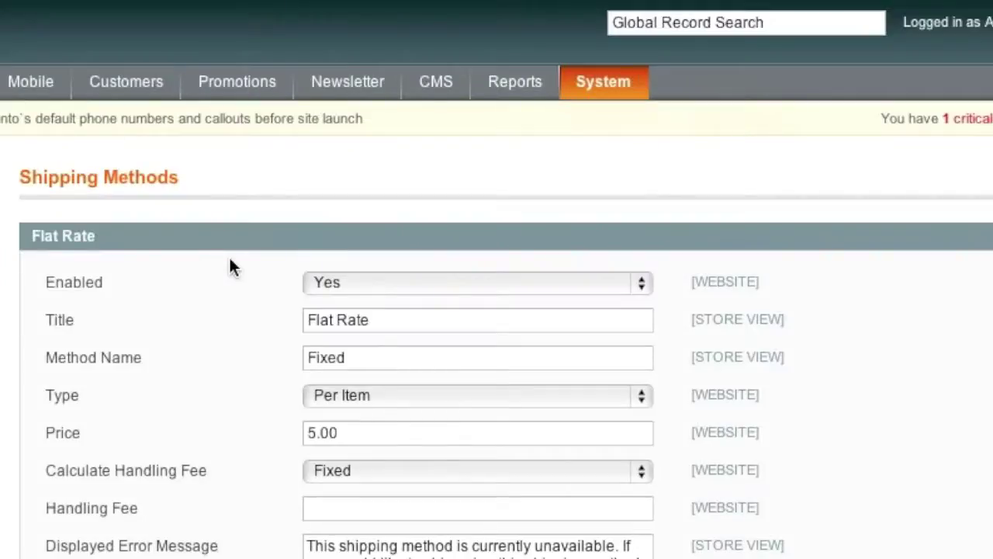
left_click(358, 283)
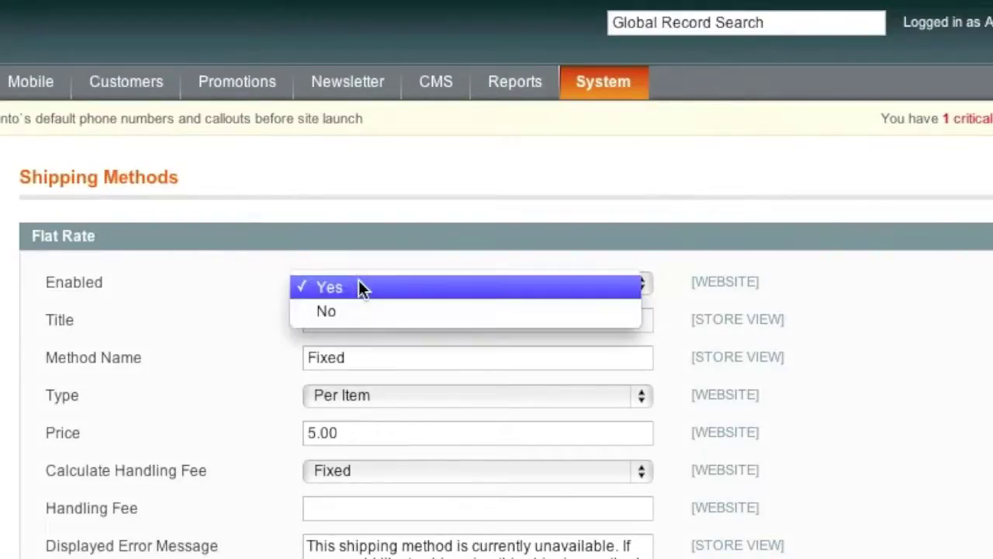
left_click(233, 288)
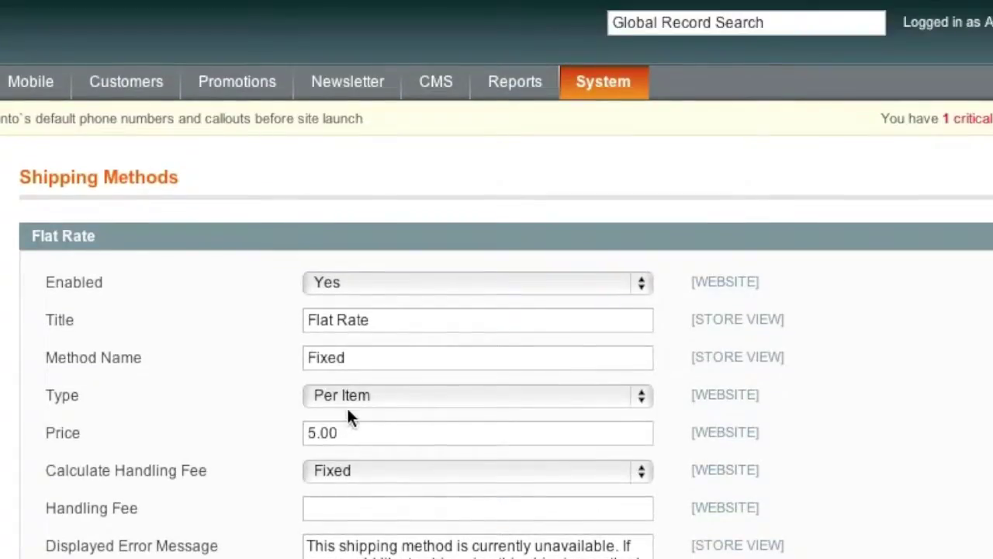
left_click(359, 405)
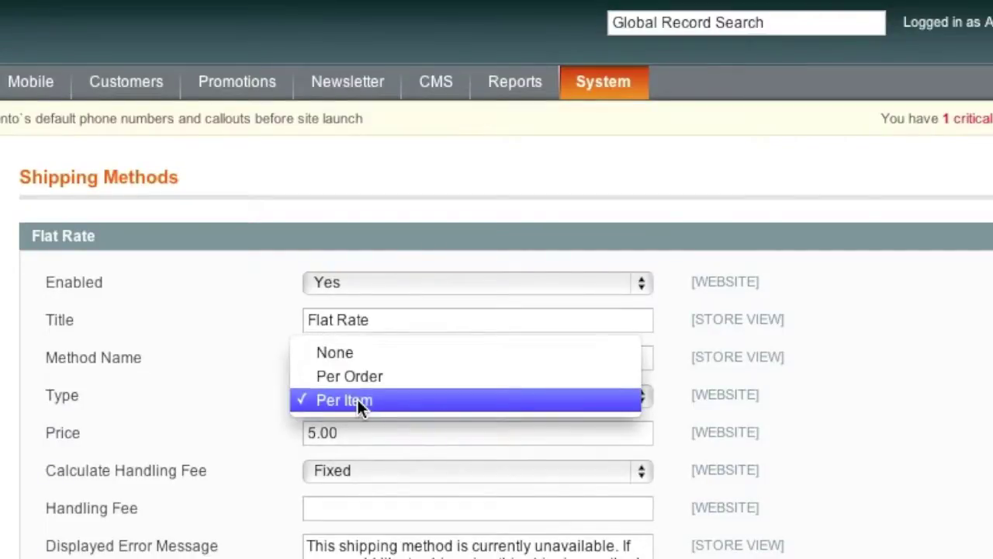
left_click(357, 401)
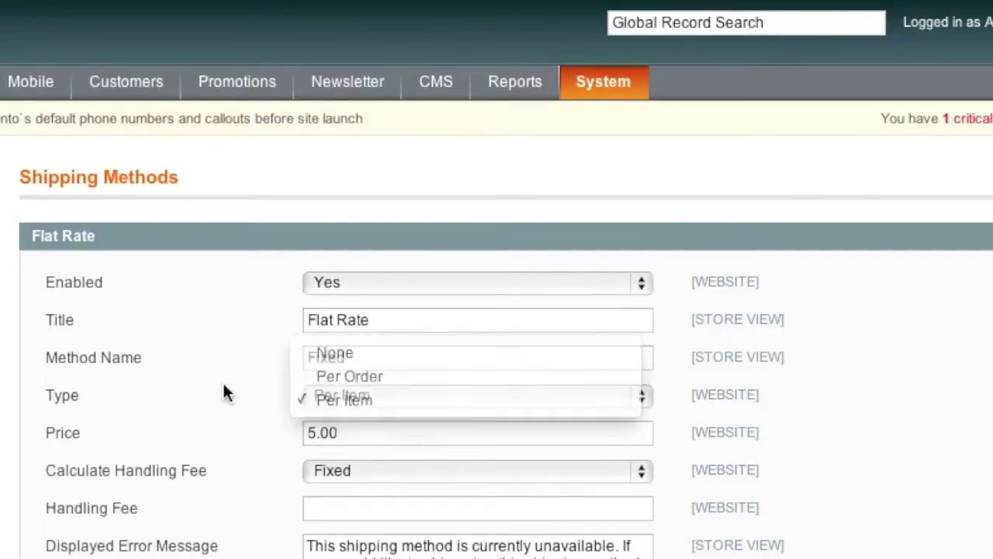
scroll(271, 394, "down", 2)
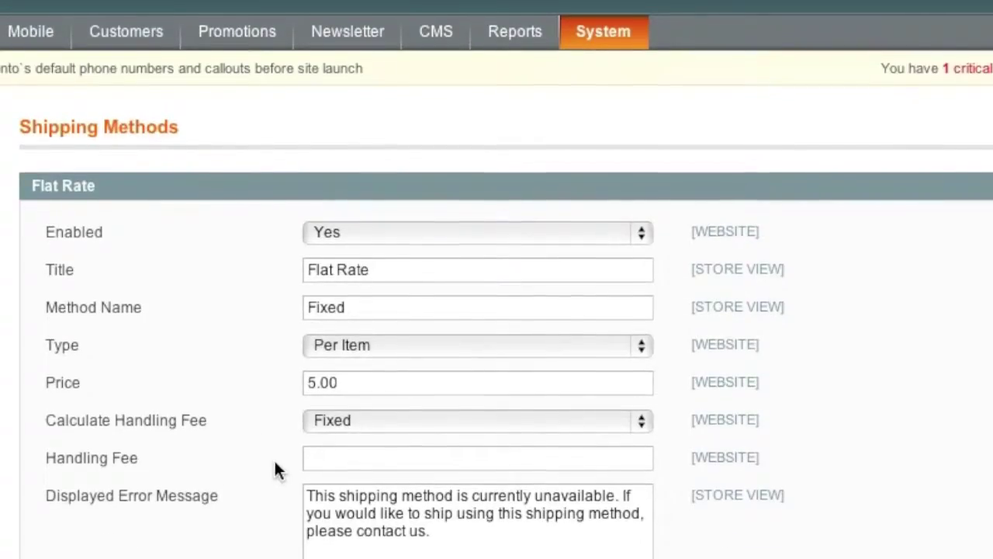
scroll(277, 469, "down", 5)
scroll(402, 543, "down", 6)
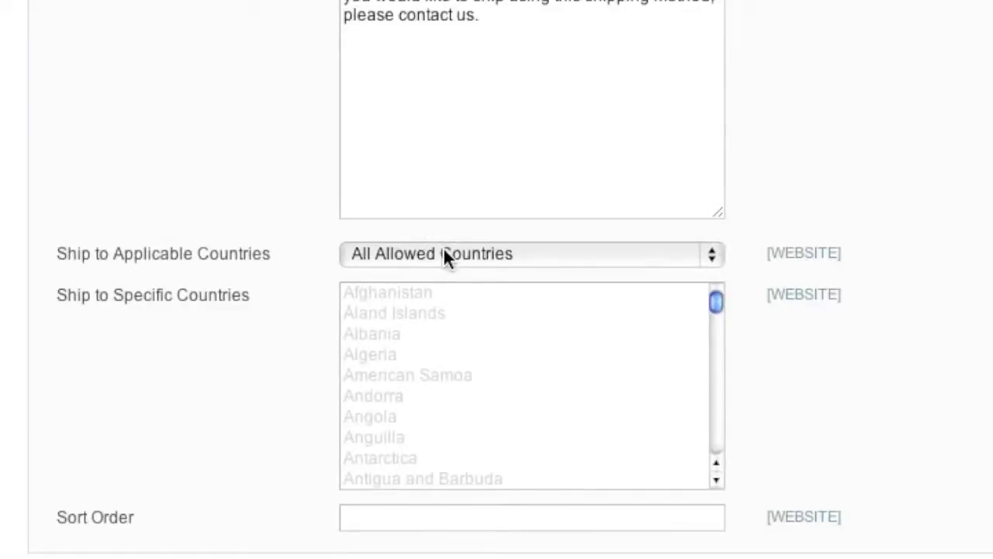
- Limit Flat Rate to Specific Countries with only United States selected, and keep Show Method if Not Applicable at No
left_click(444, 250)
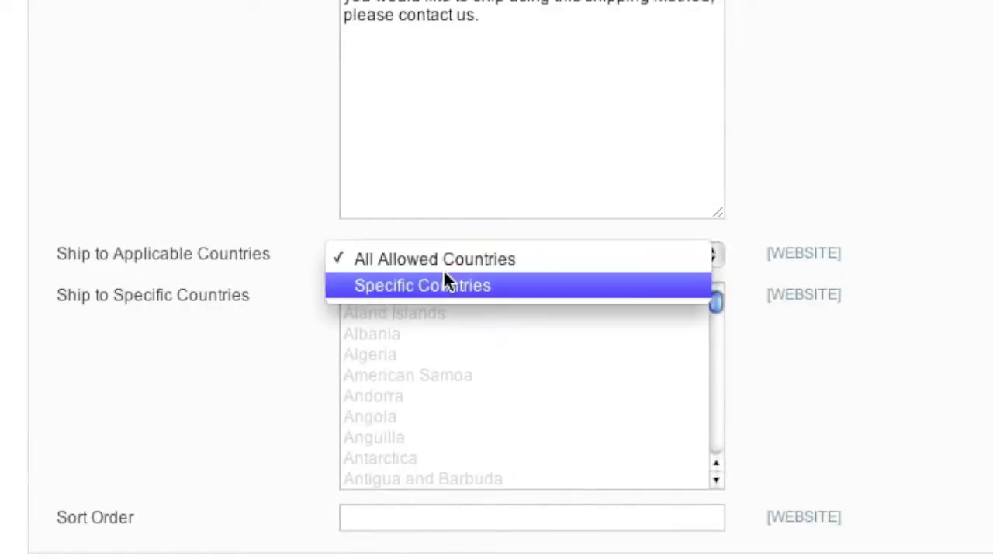
left_click(445, 273)
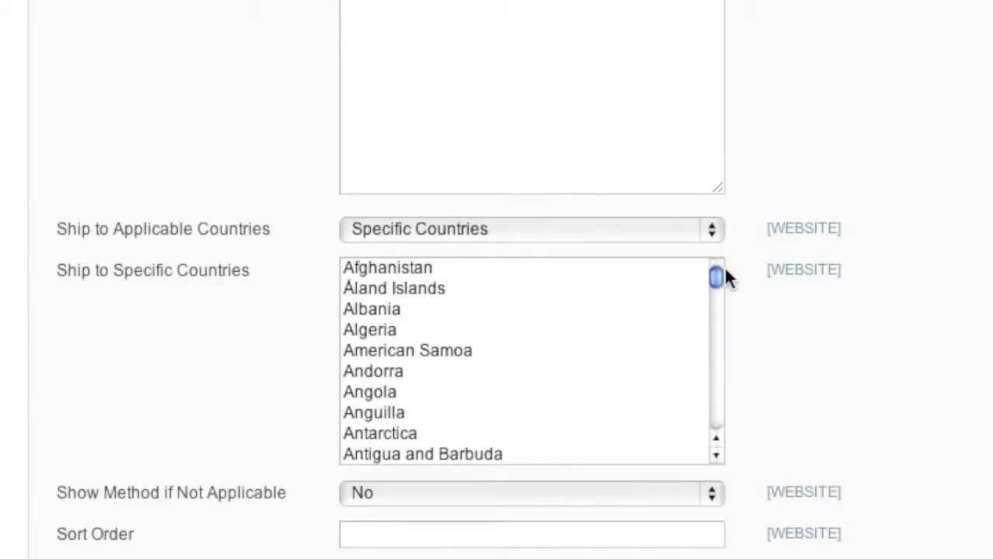
left_click_drag(715, 276, 688, 405)
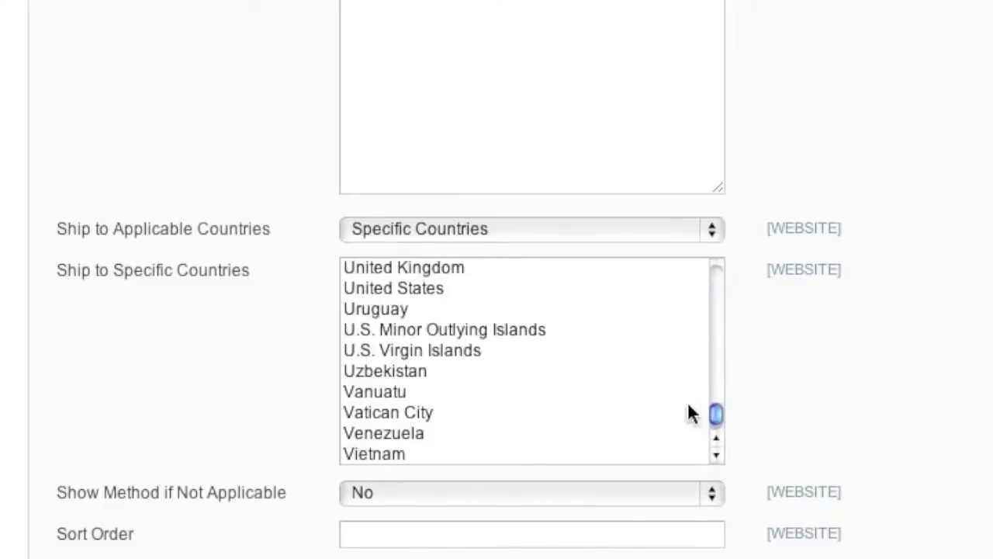
left_click(439, 289)
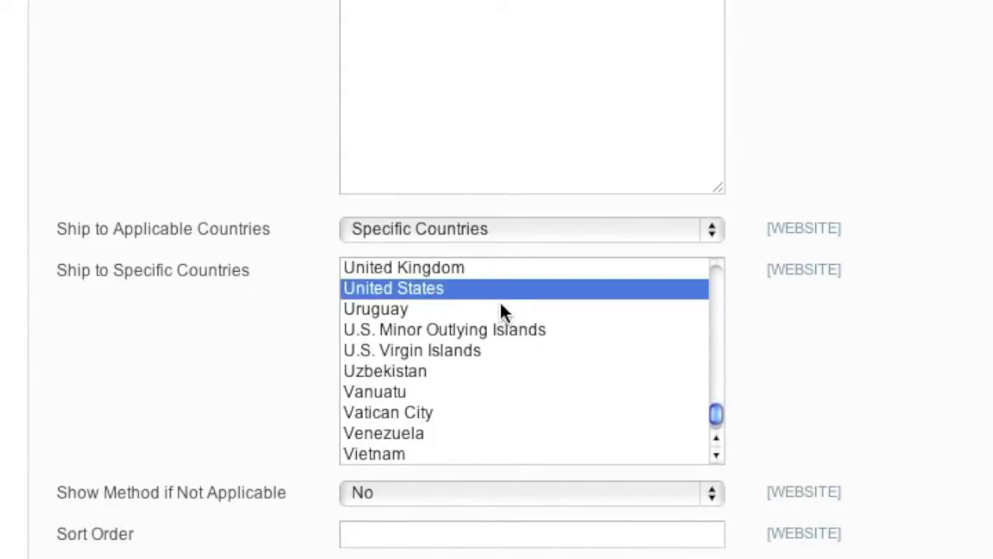
left_click(447, 267)
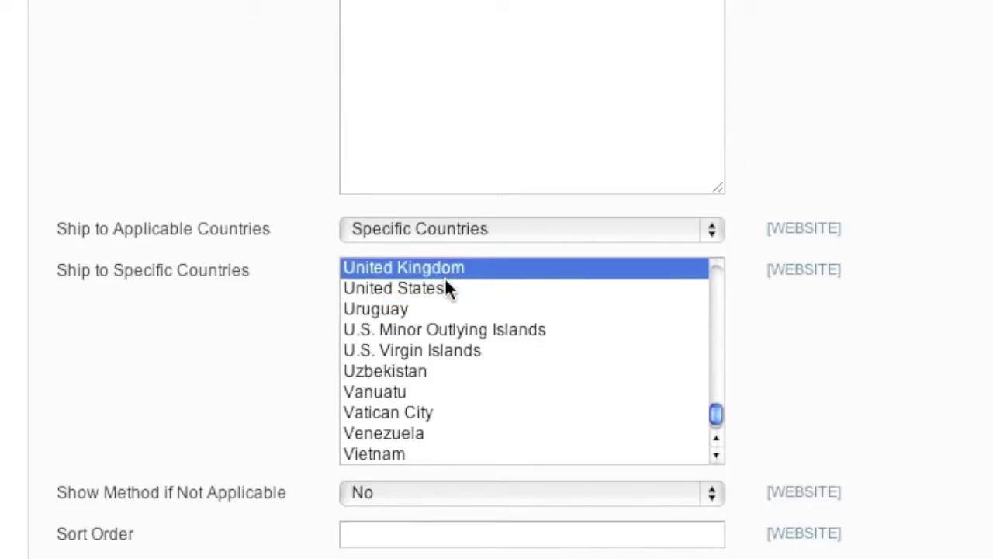
left_click(446, 288, "super")
left_click(448, 289)
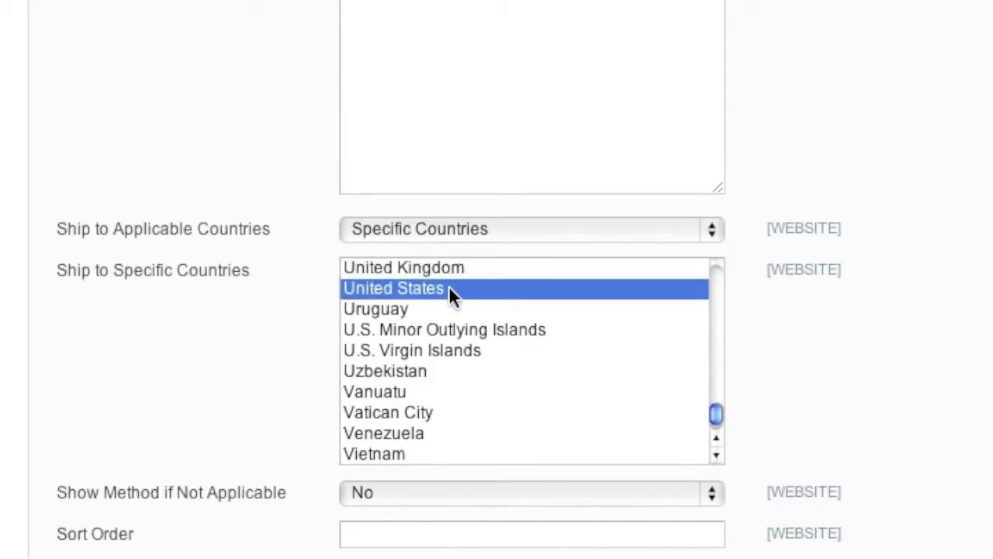
scroll(663, 317, "up", 4)
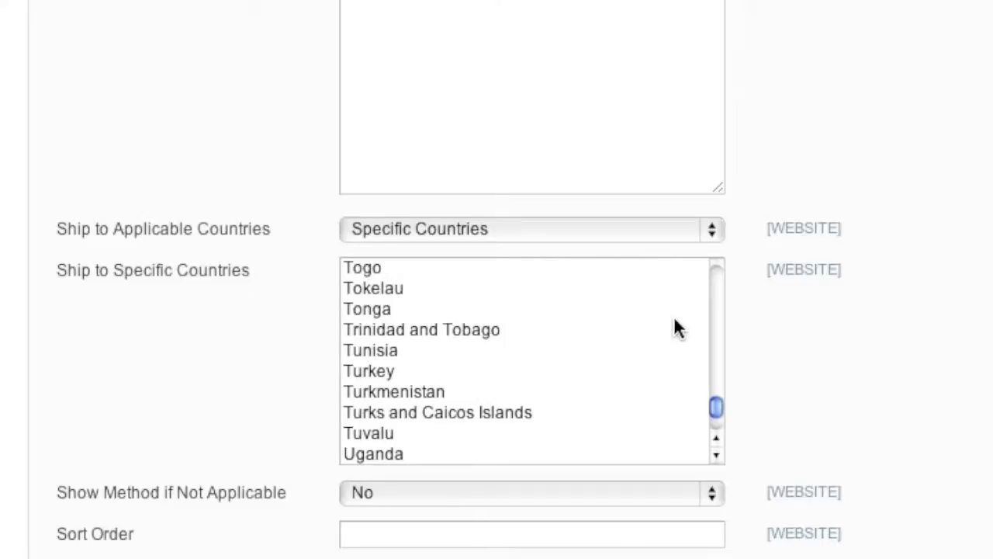
scroll(674, 319, "up", 8)
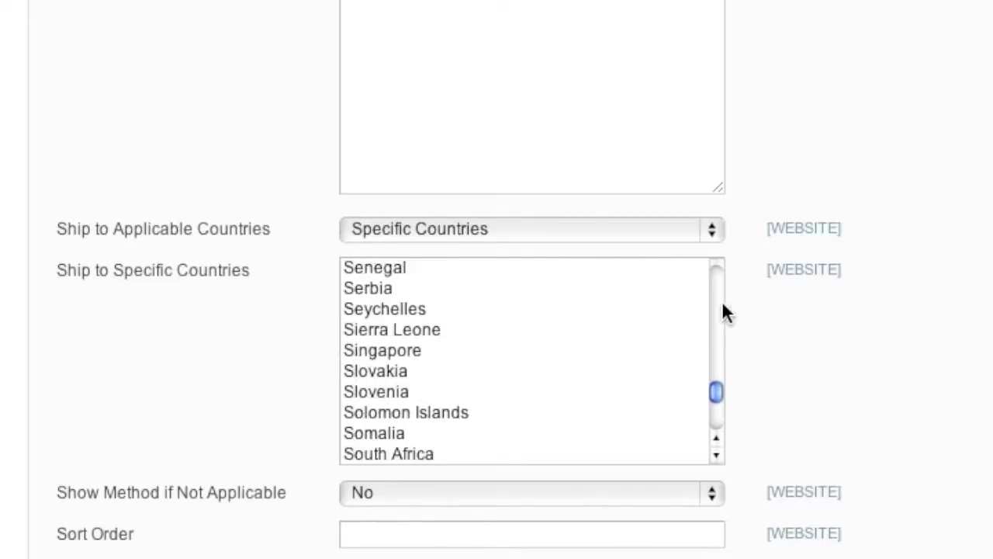
scroll(773, 317, "down", 2)
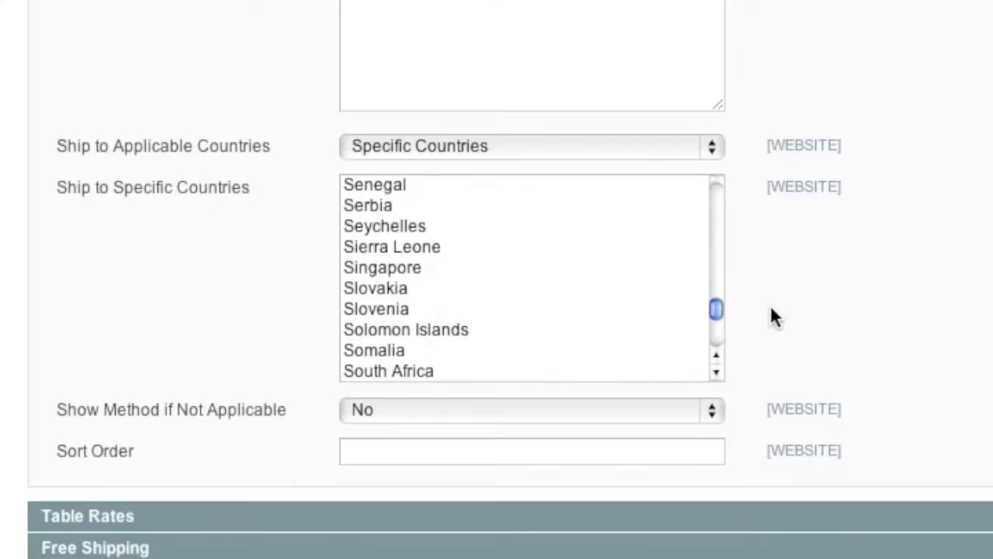
left_click(434, 416)
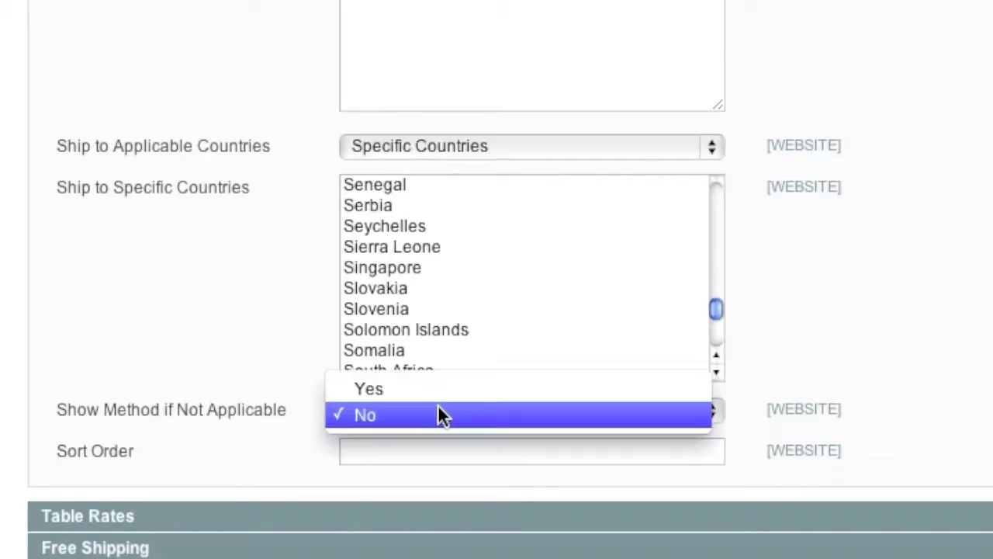
left_click(263, 366)
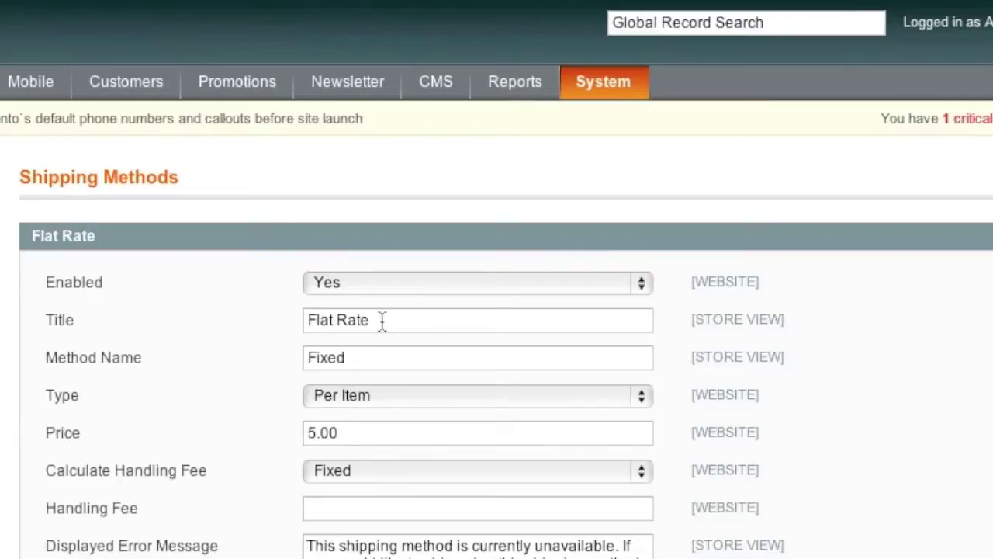
- Replace the Flat Rate title with 'Priority Mail'
left_click_drag(369, 321, 304, 322)
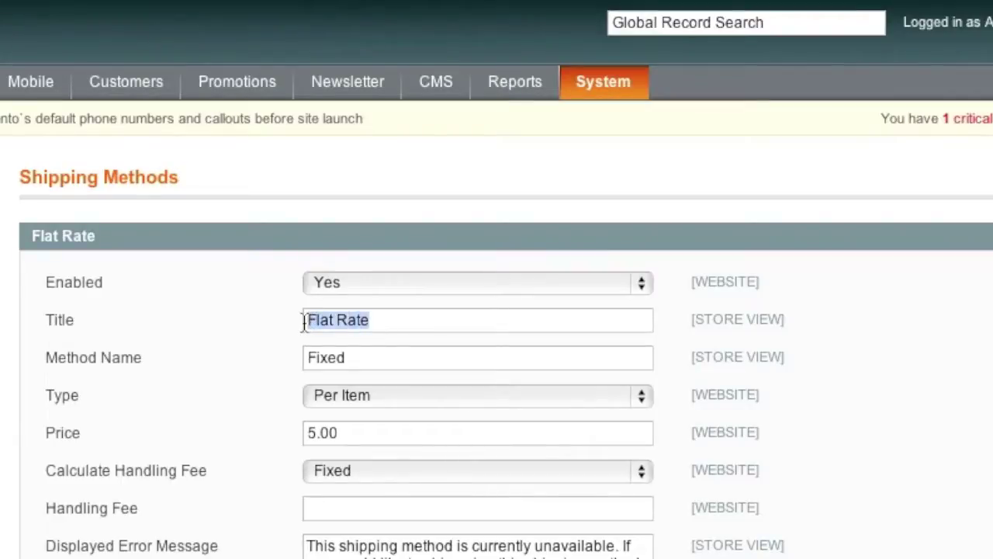
type("P")
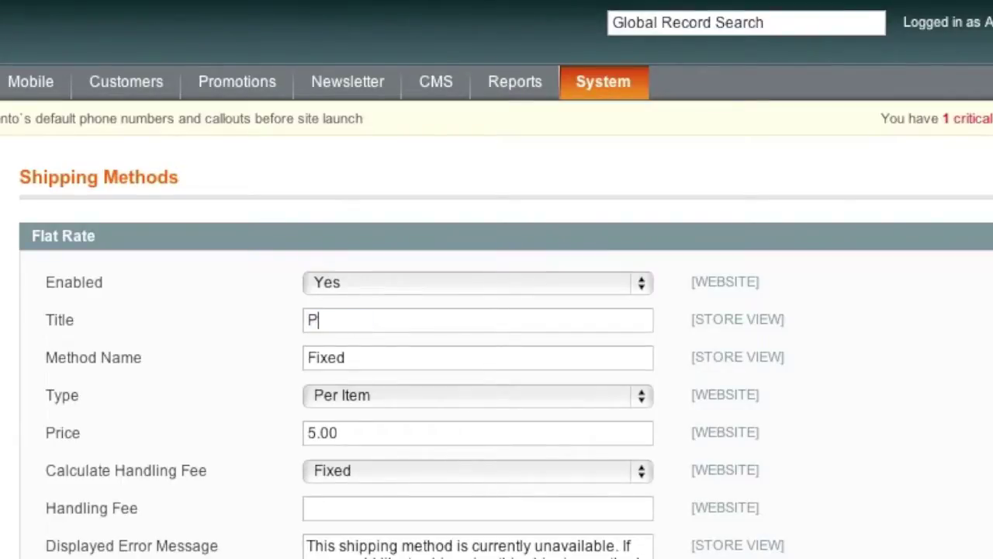
type("riority ")
type("Mail")
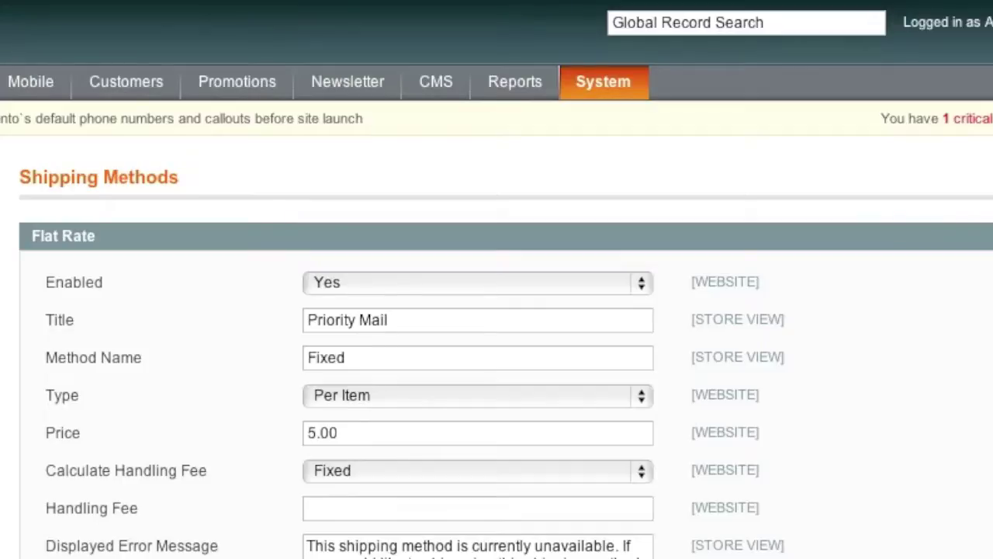
scroll(113, 382, "down", 3)
scroll(115, 384, "down", 5)
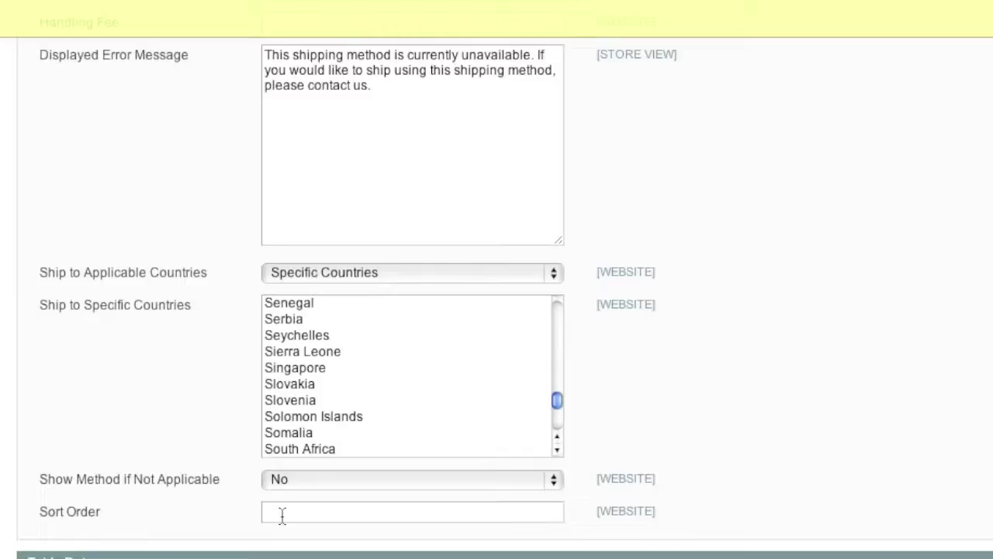
- Enter Flat Rate sort order 1, then type 0 into a second sort order field
left_click(282, 516)
type("1")
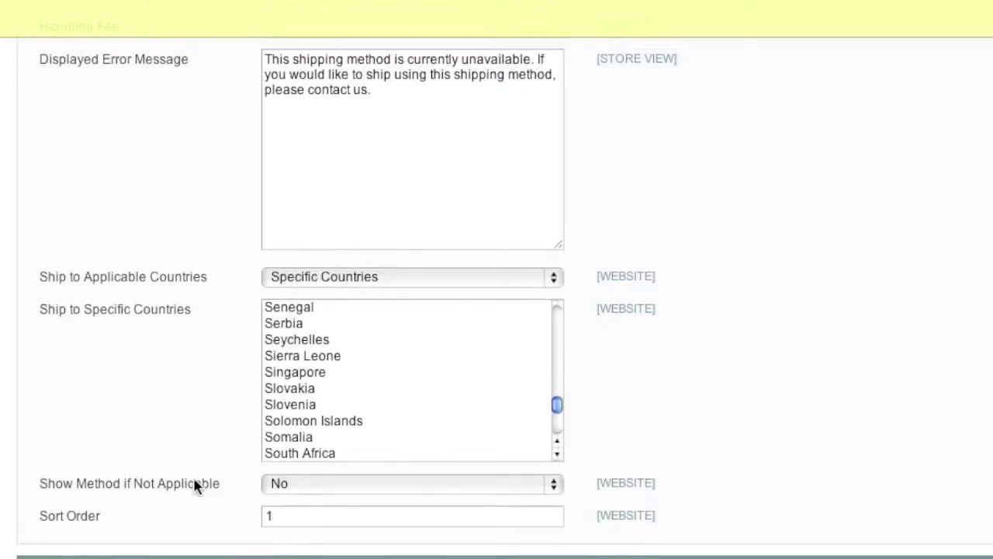
scroll(192, 487, "up", 1)
left_click(348, 517)
type("00")
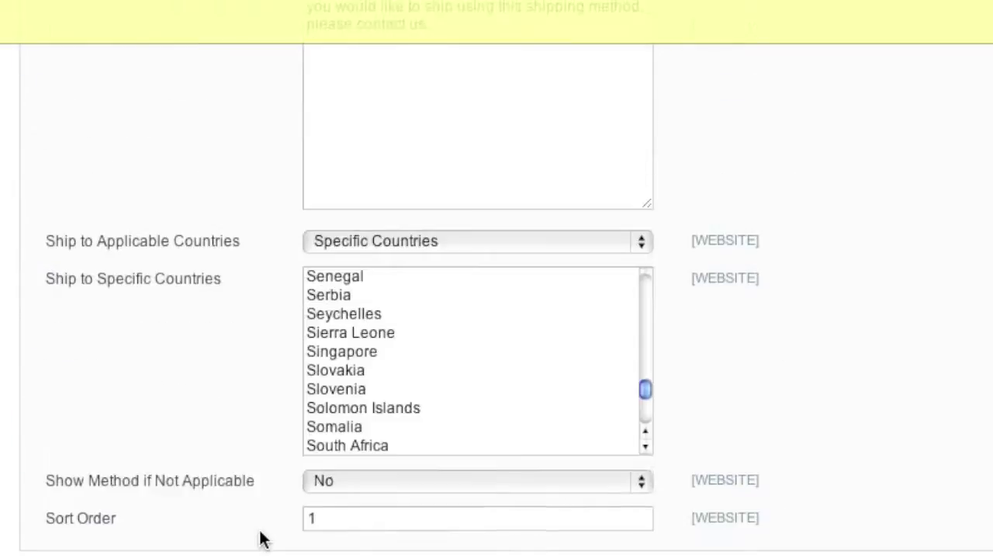
scroll(227, 436, "up", 2)
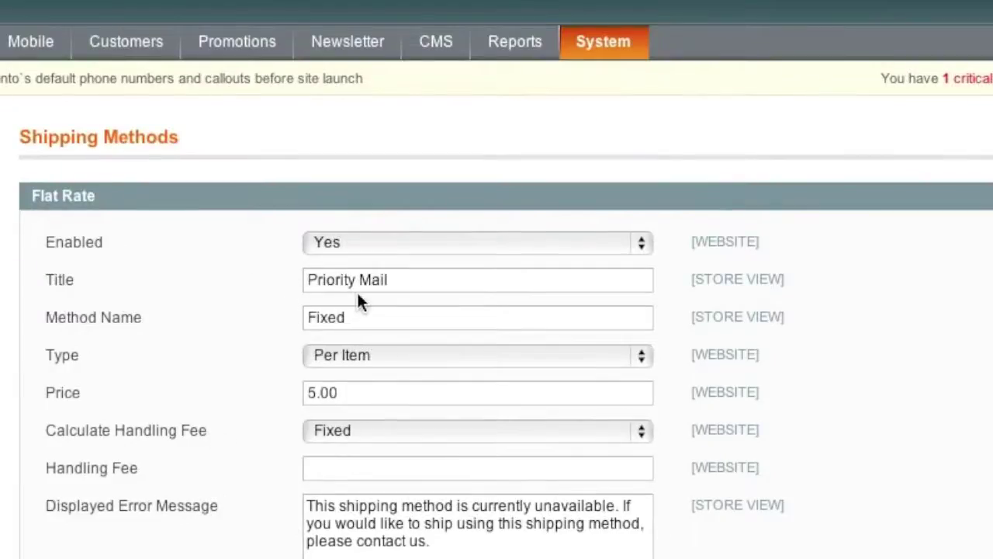
- Restrict Free Shipping to Specific Countries, choosing United States
scroll(255, 554, "down", 6)
scroll(252, 555, "down", 2)
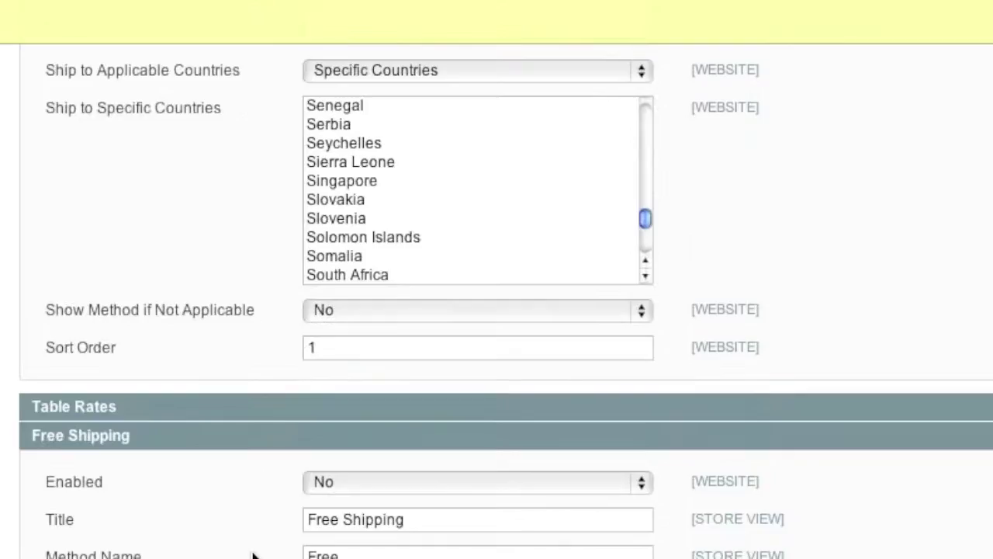
scroll(252, 554, "down", 2)
scroll(252, 554, "down", 4)
scroll(253, 554, "down", 3)
left_click(433, 281)
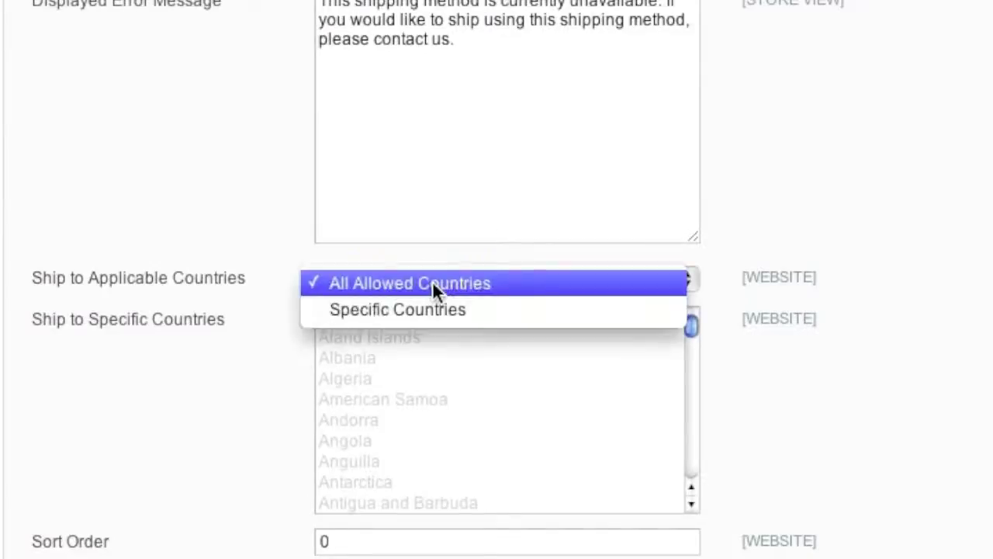
left_click(436, 309)
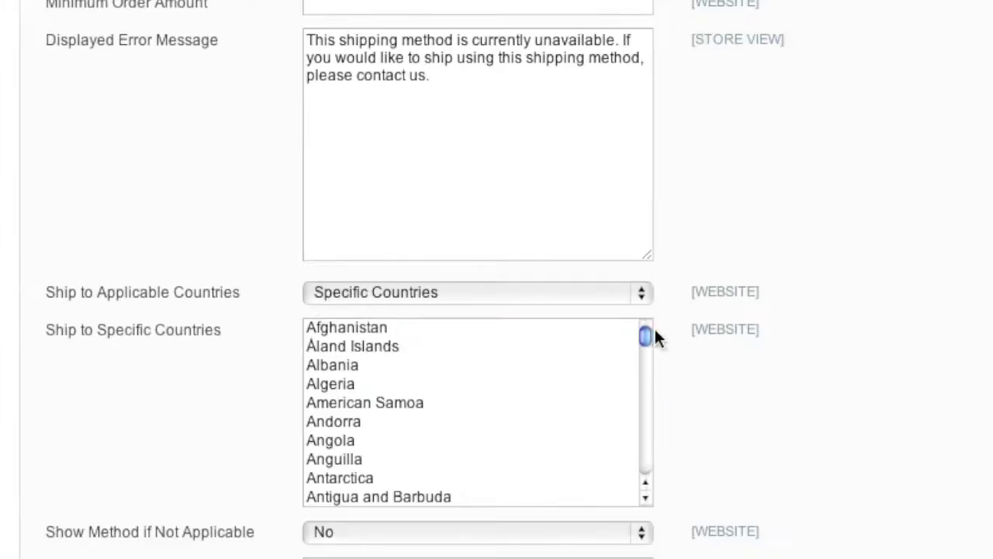
left_click_drag(645, 335, 647, 468)
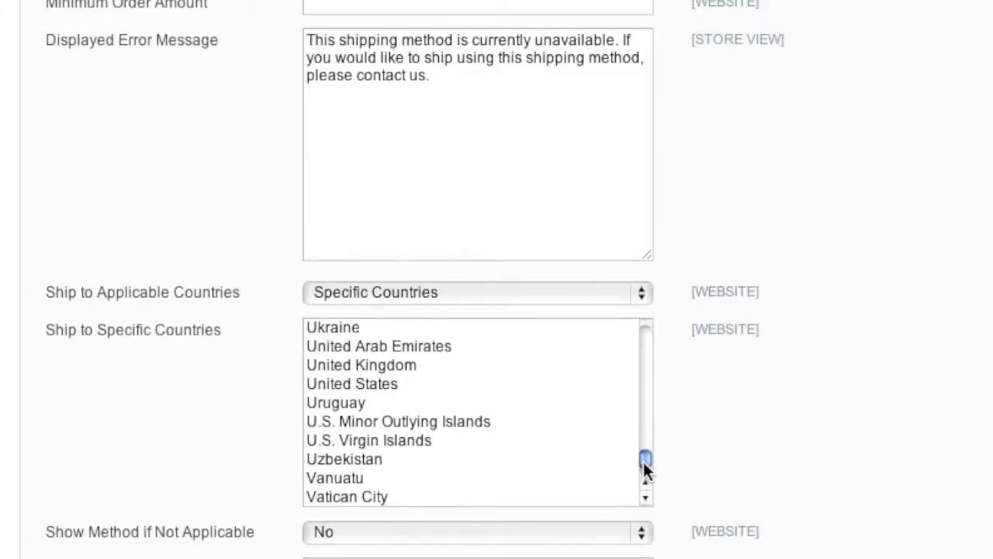
left_click(373, 383)
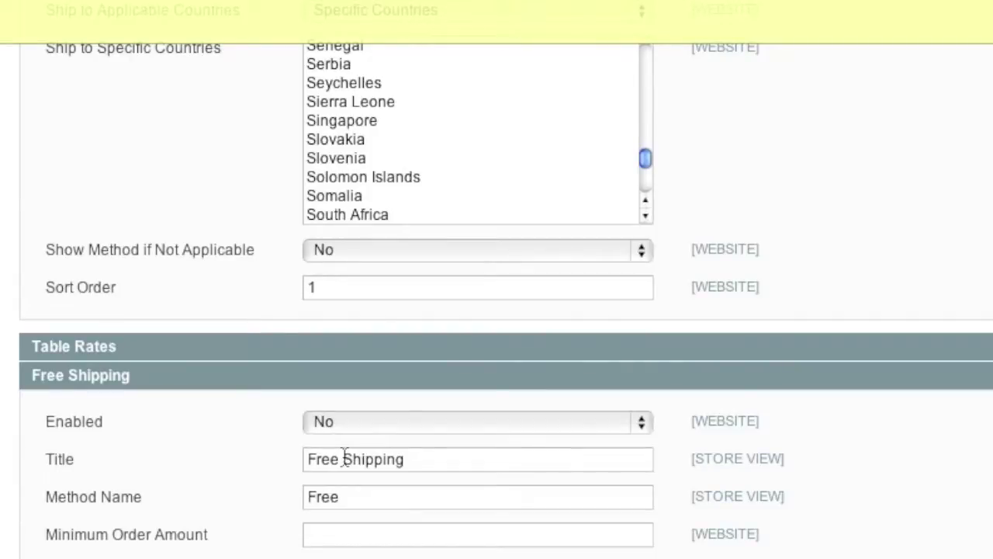
- Title Free Shipping 'First Class Mail (Free Shipping)' and set Enabled to Yes
type("First")
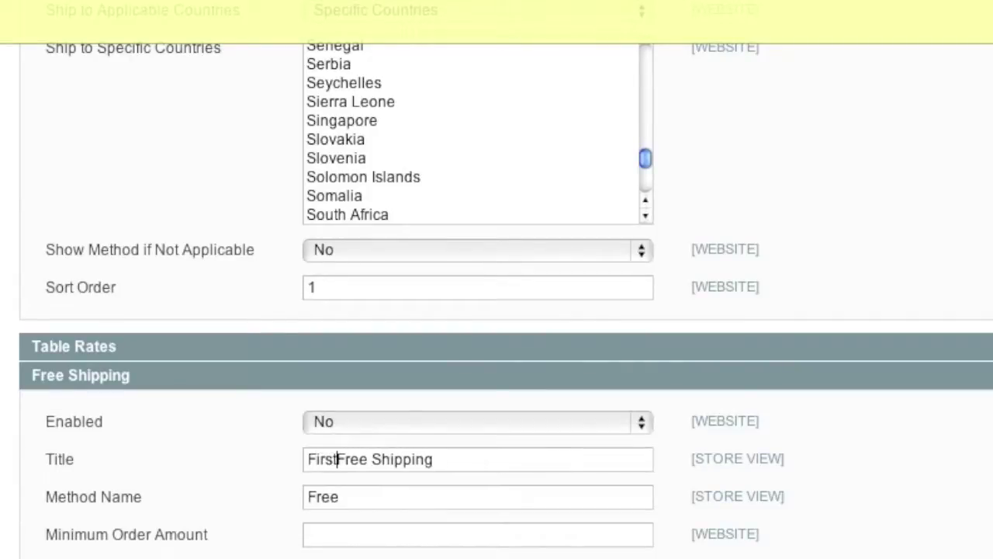
type(" Class Mai")
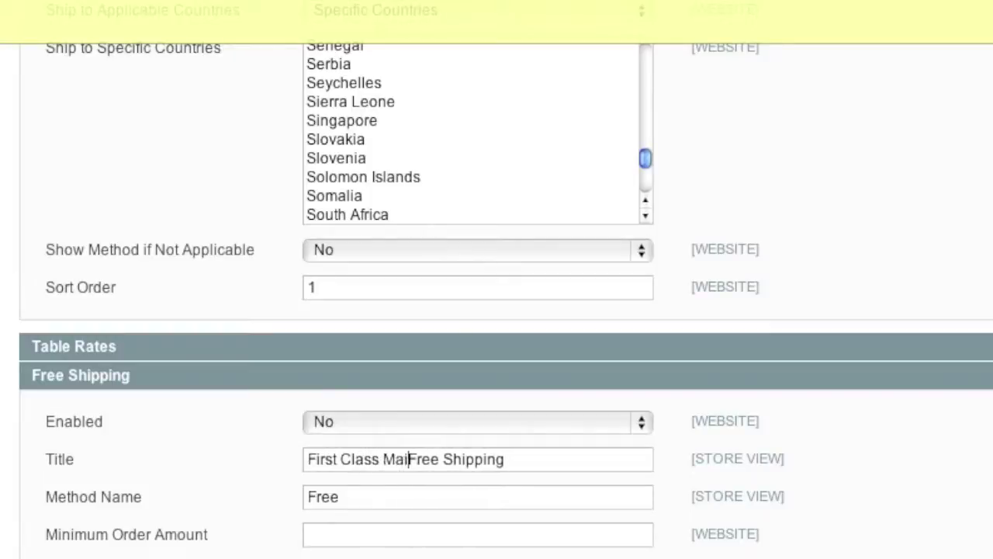
type("l (")
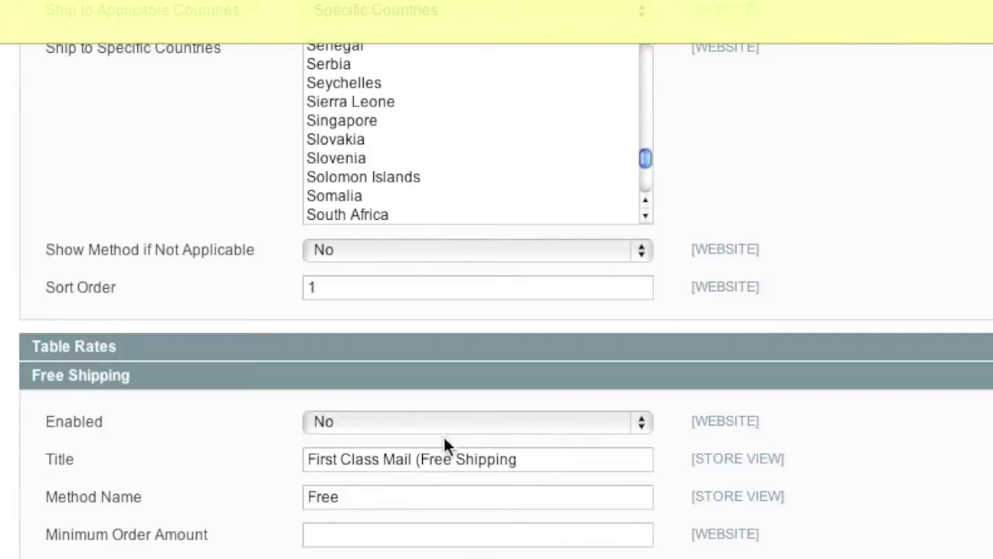
left_click(539, 456)
type(")")
left_click(455, 426)
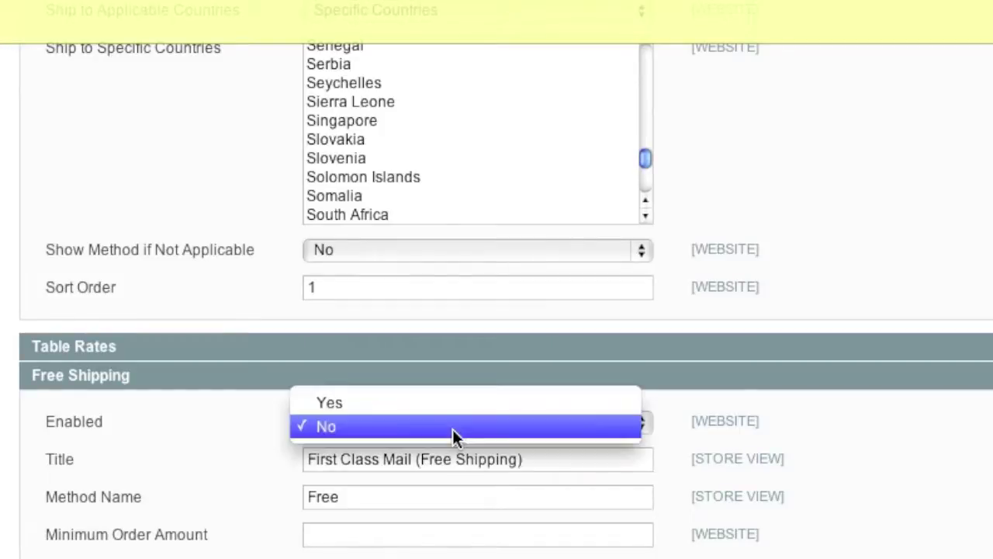
left_click(434, 407)
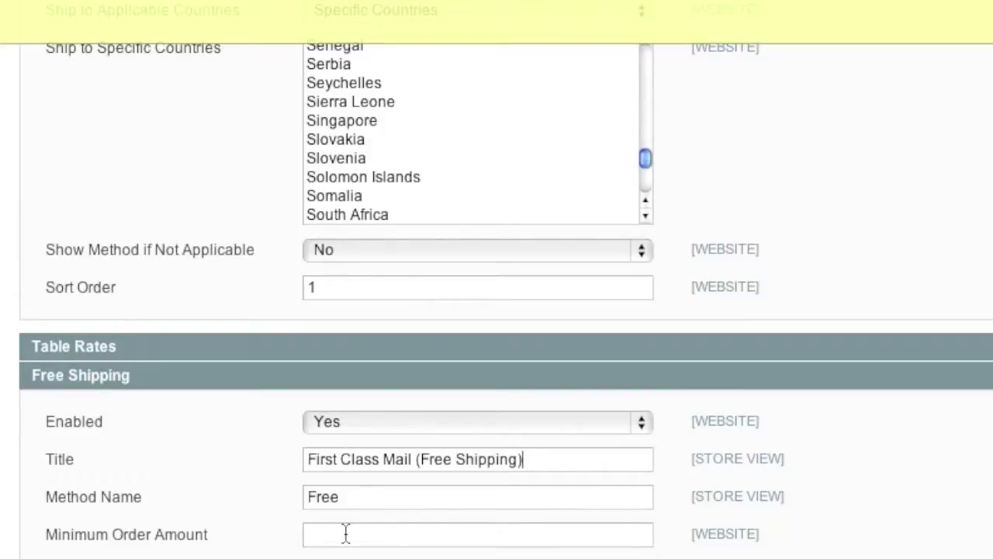
- Enter 10.00 as the Free Shipping minimum order amount
left_click(346, 533)
type("10")
type(".00")
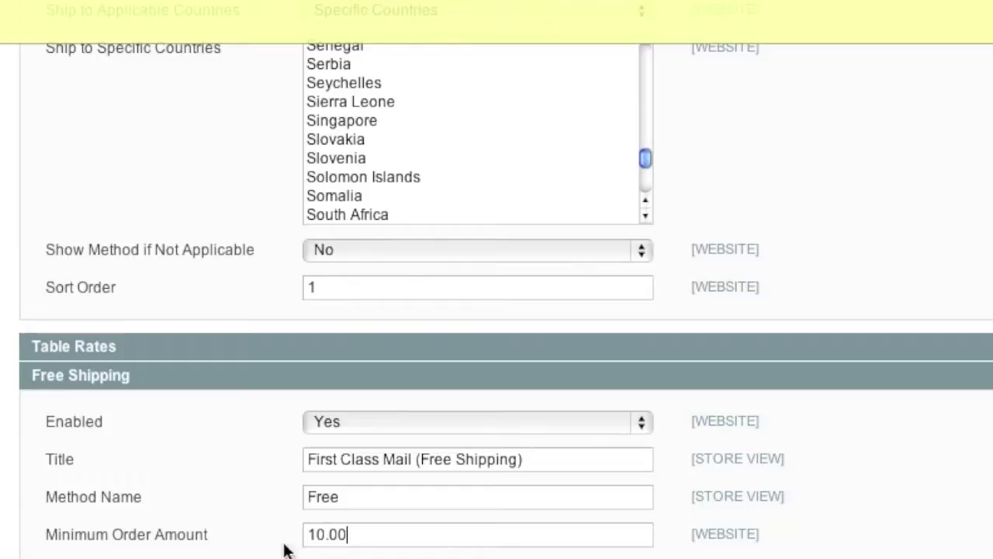
scroll(262, 547, "down", 1)
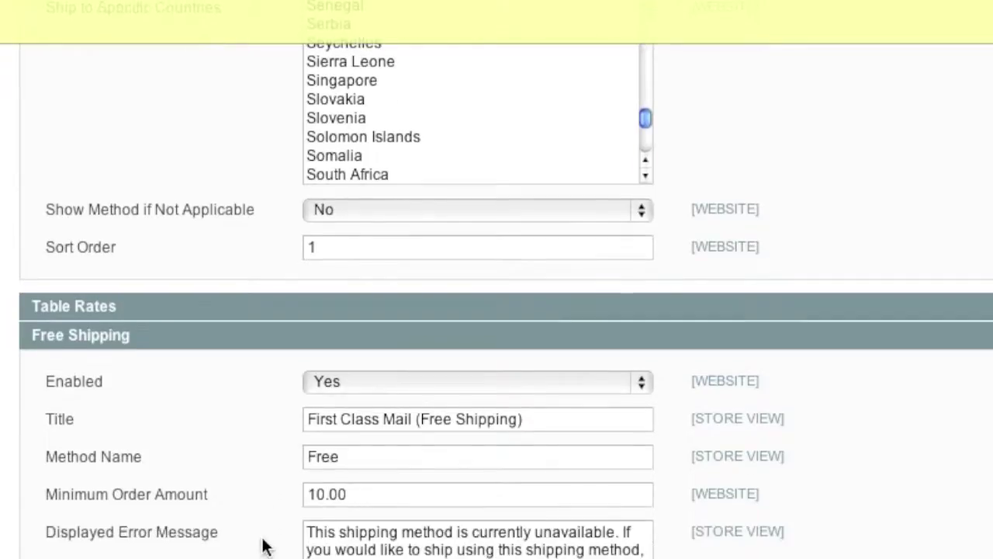
scroll(262, 547, "down", 4)
scroll(262, 547, "down", 4)
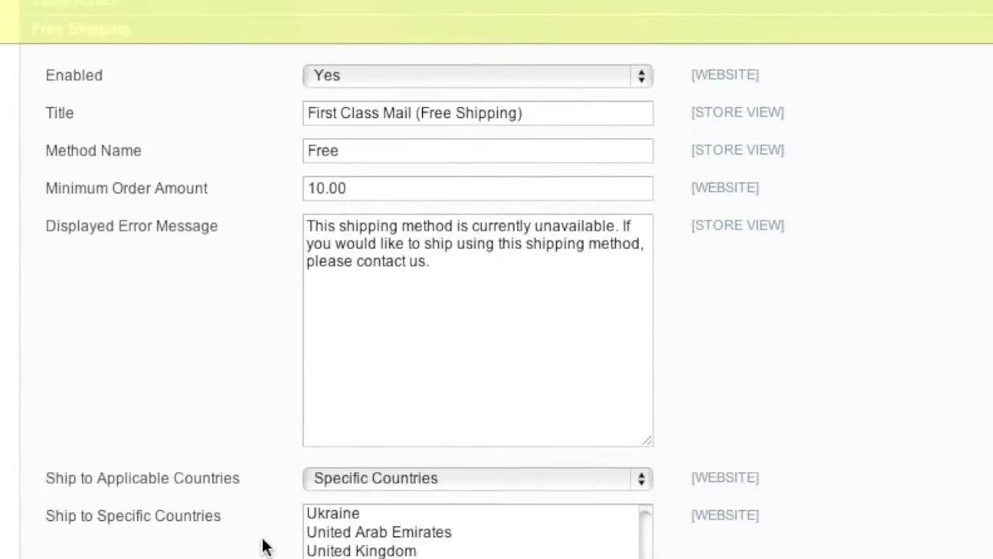
scroll(262, 543, "up", 5)
scroll(263, 543, "up", 10)
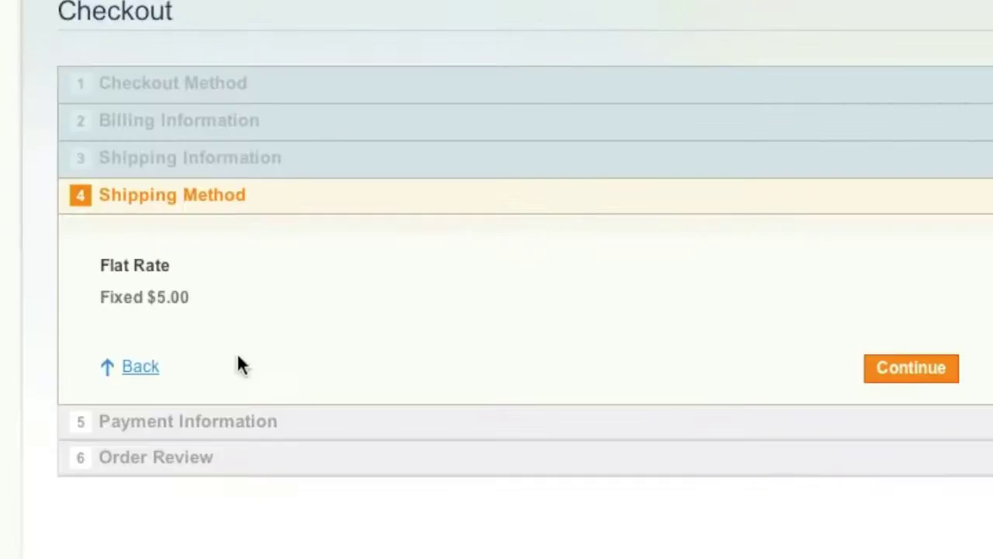
- Resubmit the shipping address, keep Priority Mail, and continue through Payment Information to Order Review
left_click(143, 367)
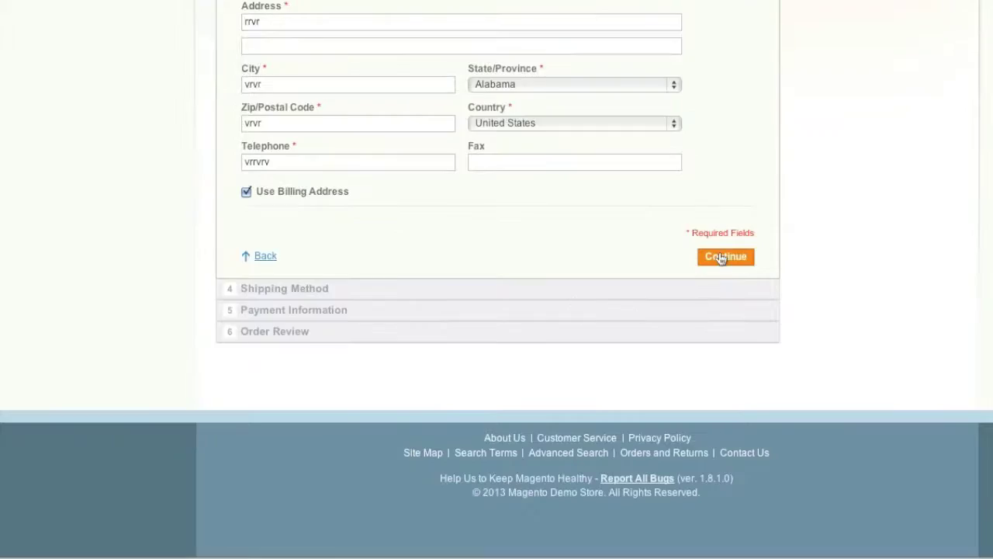
left_click(722, 257)
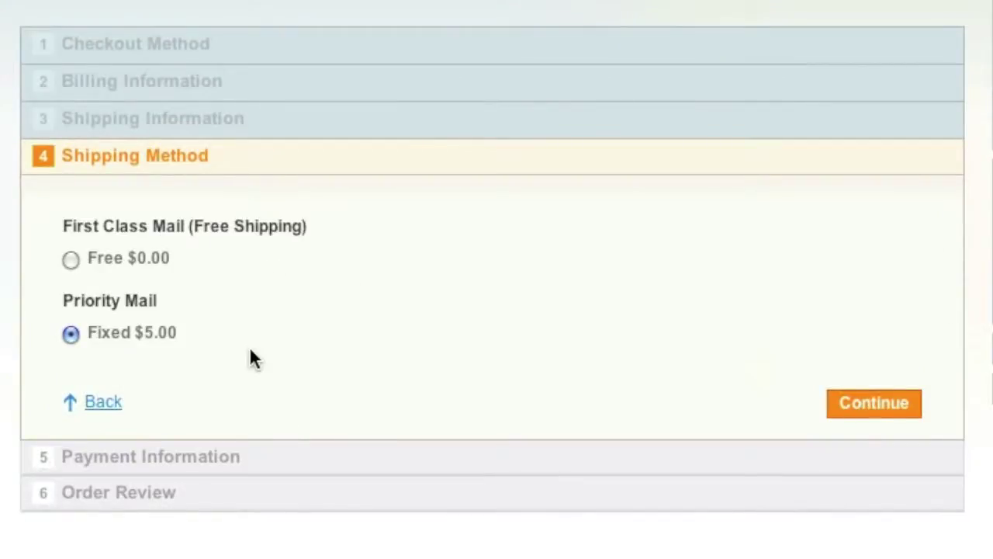
scroll(346, 388, "up", 3)
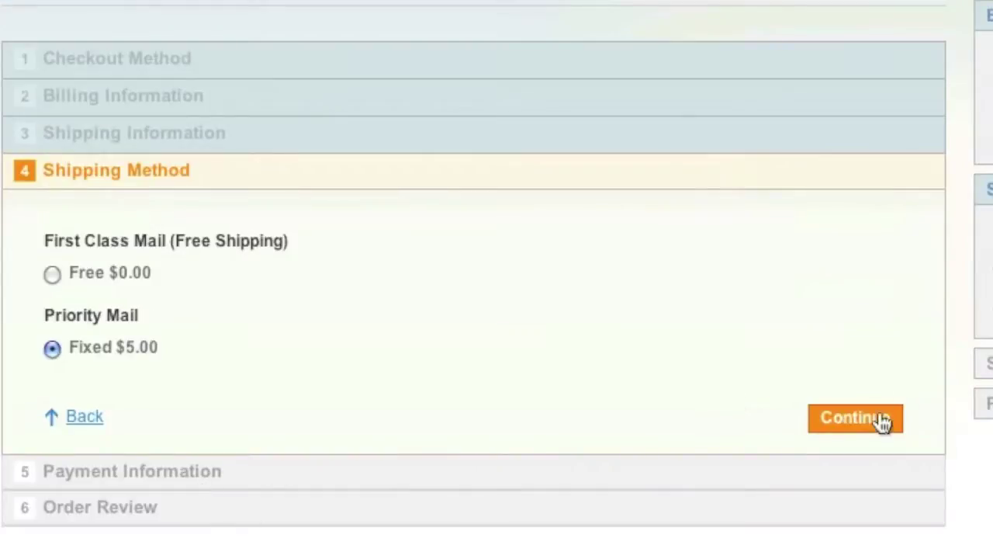
left_click(880, 420)
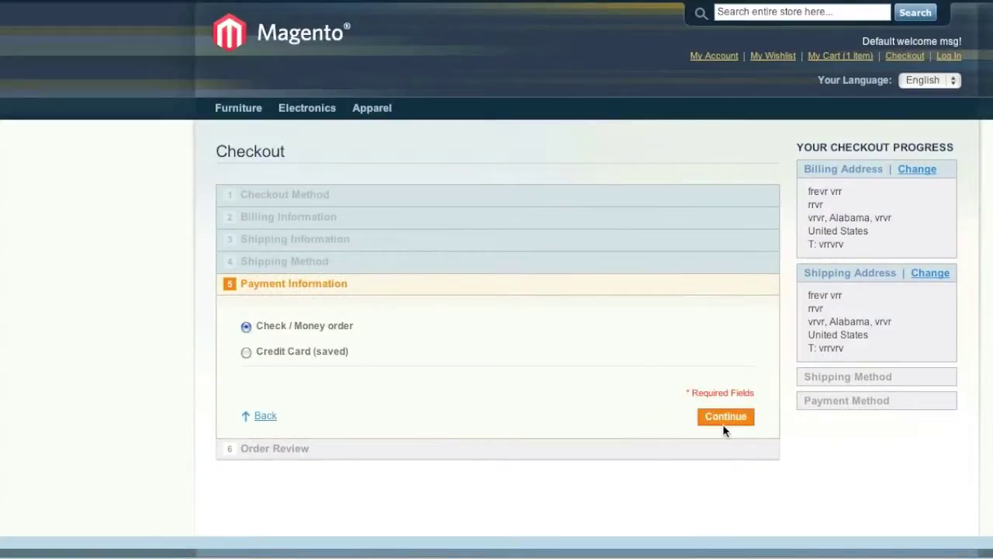
left_click(722, 421)
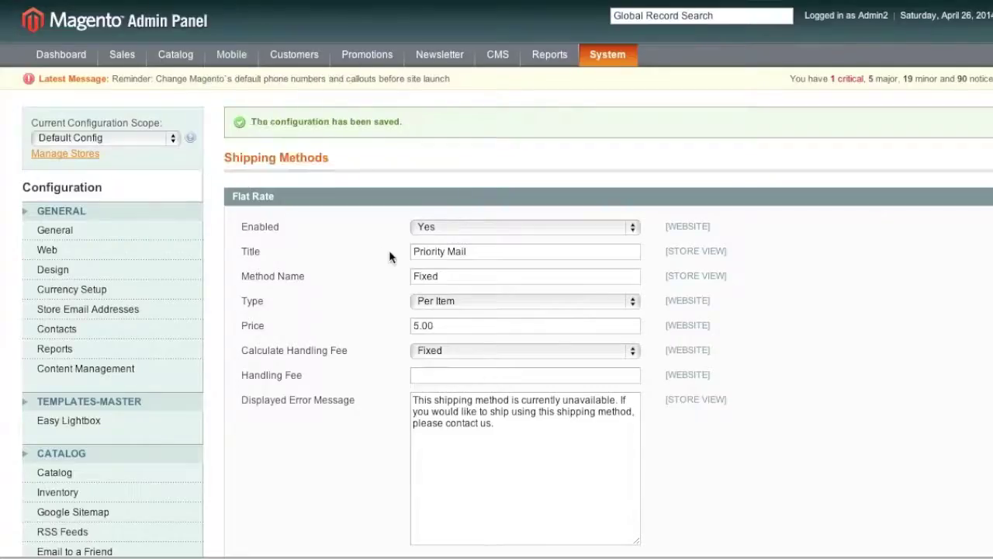
- Overwrite the 10 in Minimum Order Amount with 90, making it 90.00, and Save Config
scroll(389, 250, "down", 2)
scroll(389, 250, "down", 6)
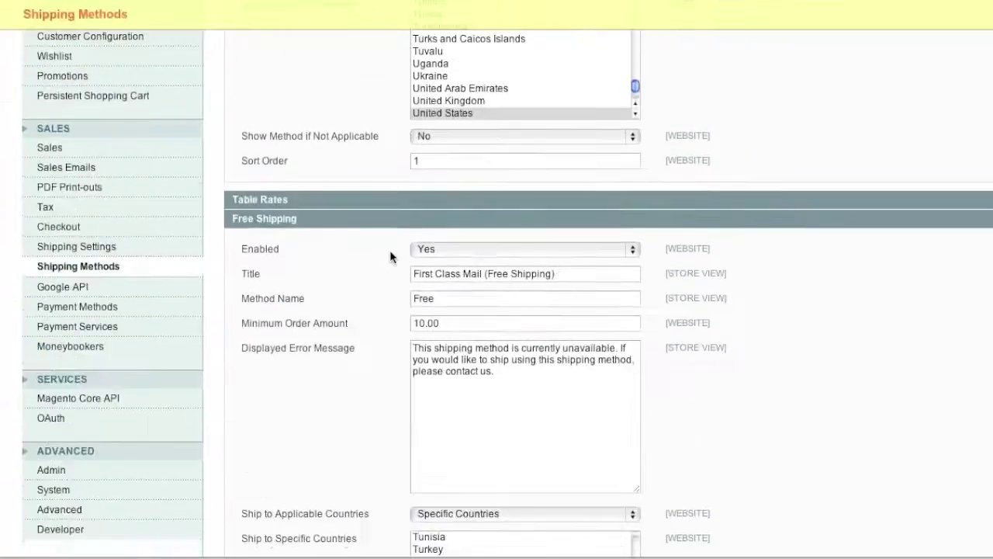
scroll(389, 249, "down", 5)
scroll(390, 250, "up", 2)
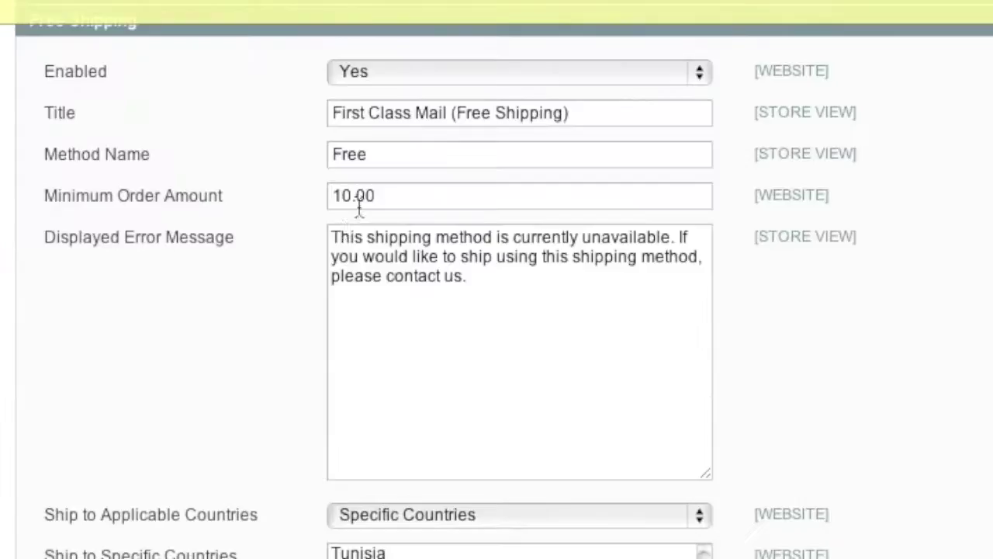
left_click_drag(351, 196, 328, 200)
type("90")
left_click(805, 62)
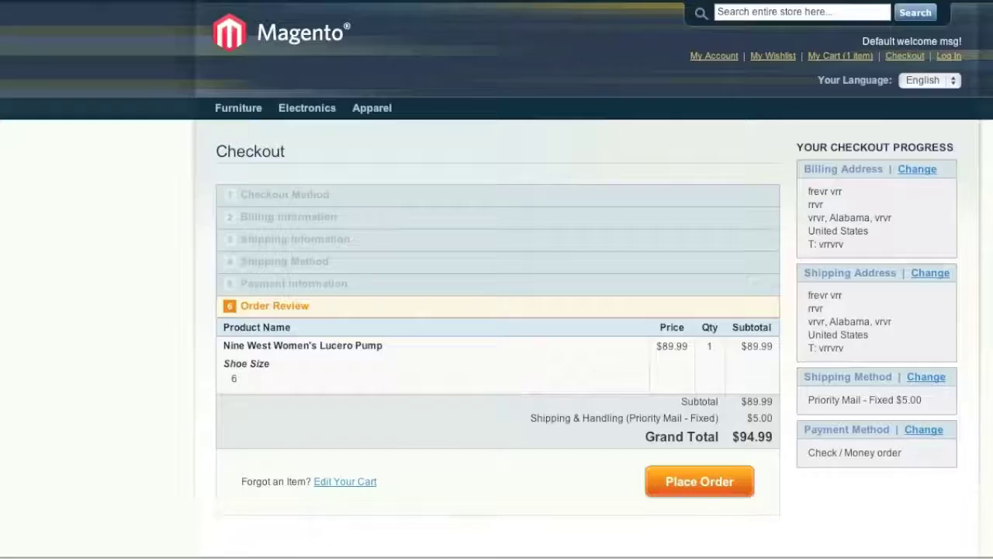
- Step back from Order Review to Shipping Information and resubmit the address to reload shipping methods
left_click(254, 282)
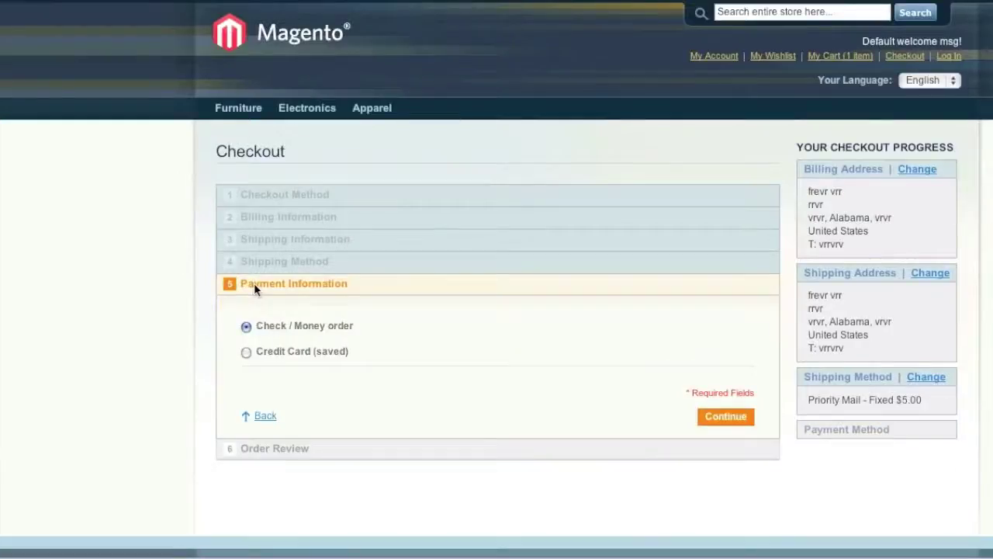
left_click(265, 417)
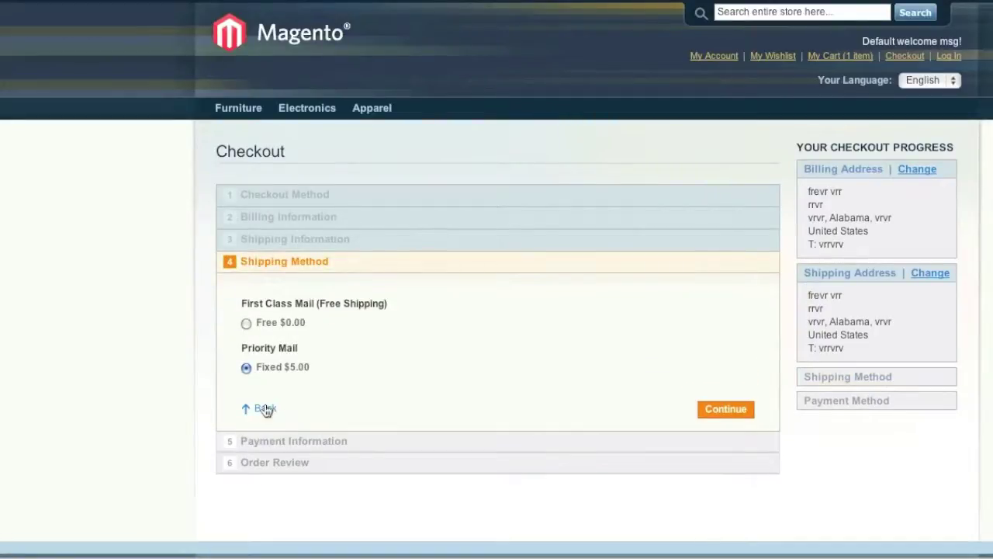
left_click(262, 410)
scroll(734, 392, "down", 3)
left_click(717, 445)
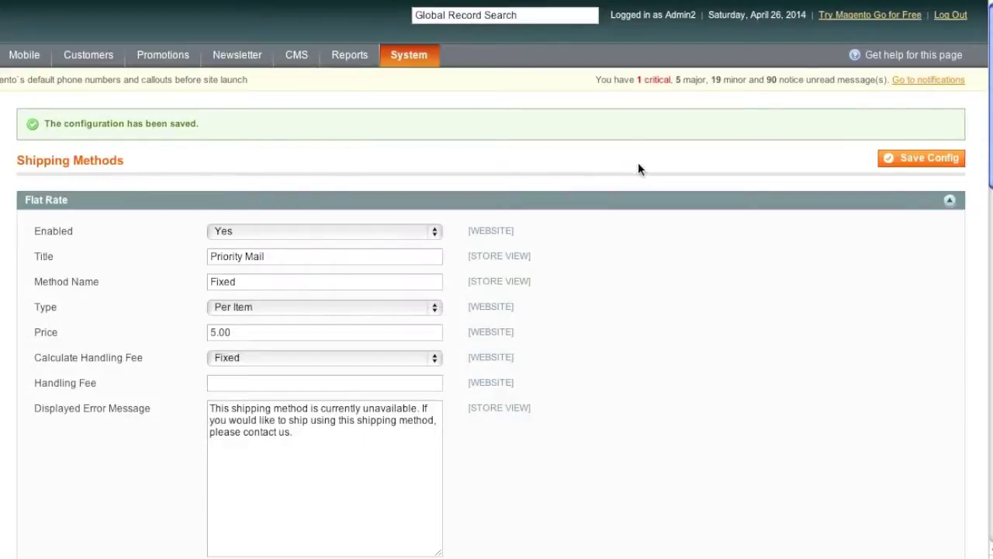
- Set Free Shipping's Enabled option to No
scroll(639, 166, "down", 2)
scroll(638, 165, "down", 3)
scroll(638, 165, "down", 3)
scroll(638, 169, "down", 1)
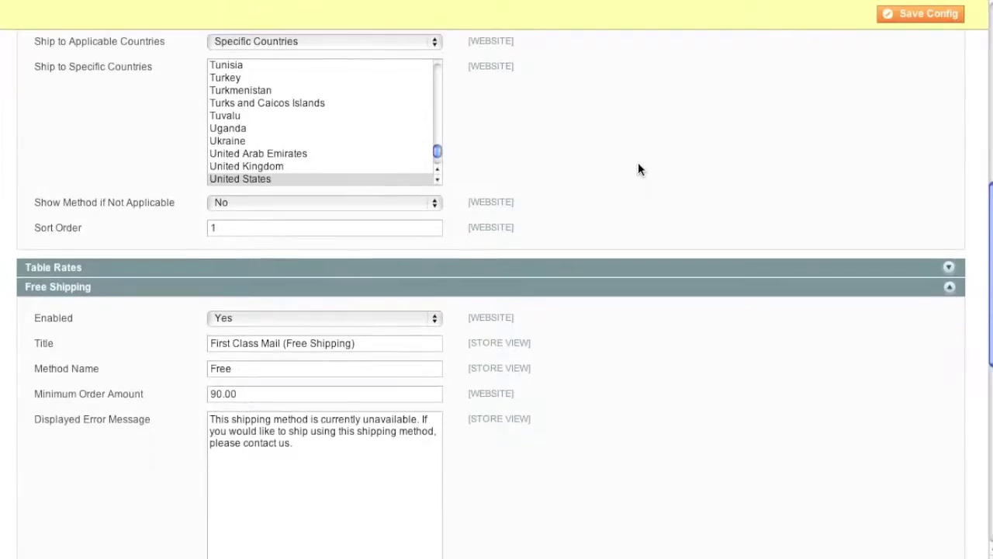
scroll(638, 169, "down", 1)
left_click(382, 271)
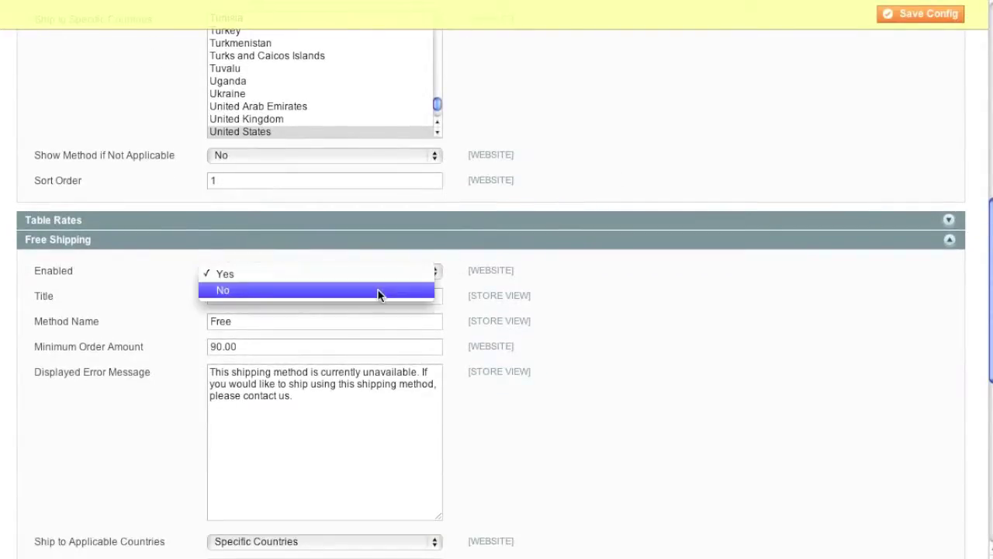
left_click(379, 291)
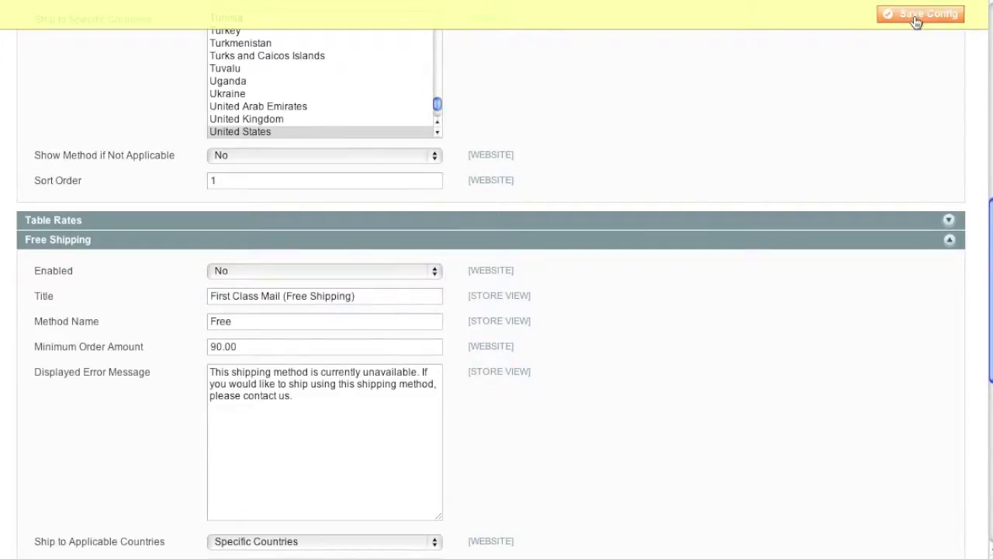
- Disable the Flat Rate shipping method
scroll(683, 228, "up", 1)
scroll(687, 231, "up", 3)
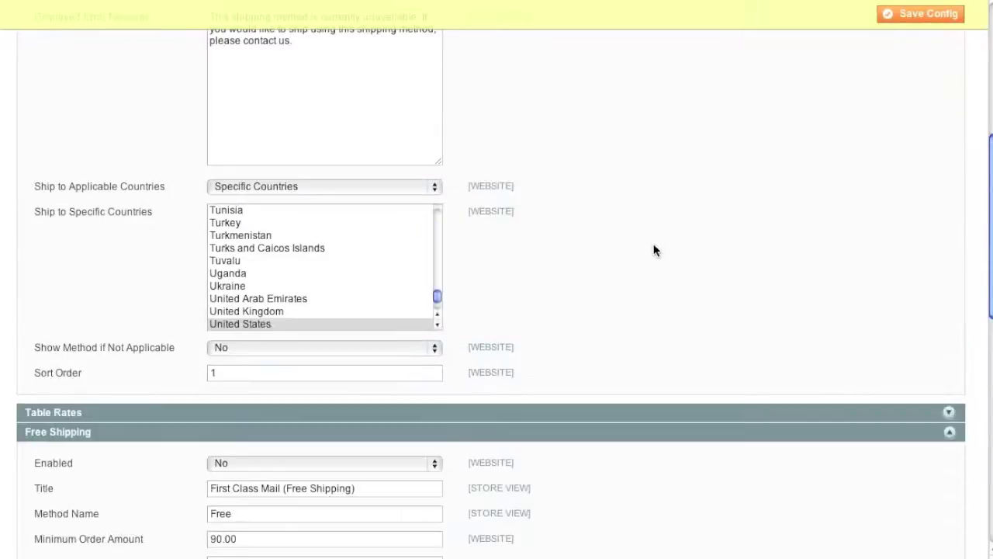
scroll(654, 249, "up", 2)
left_click(310, 231)
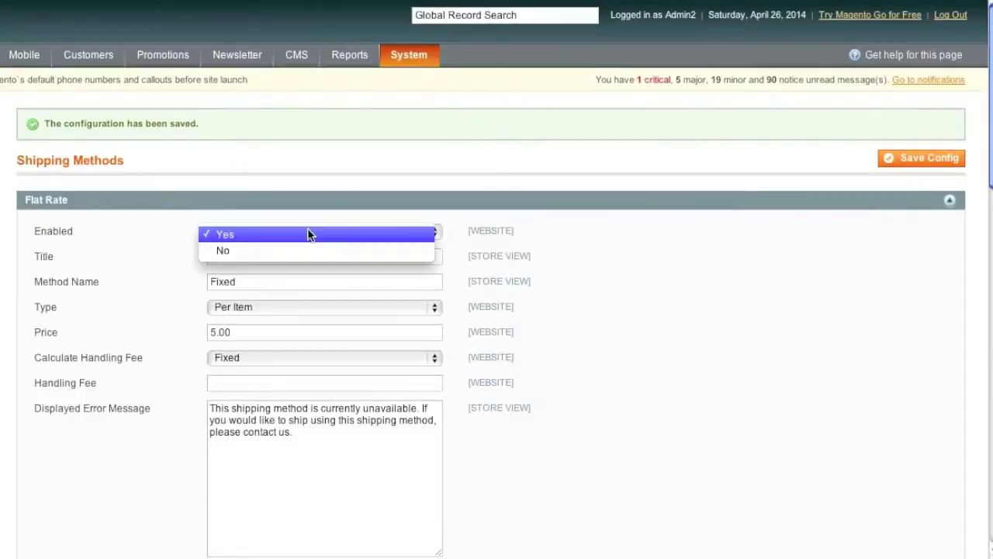
left_click(304, 248)
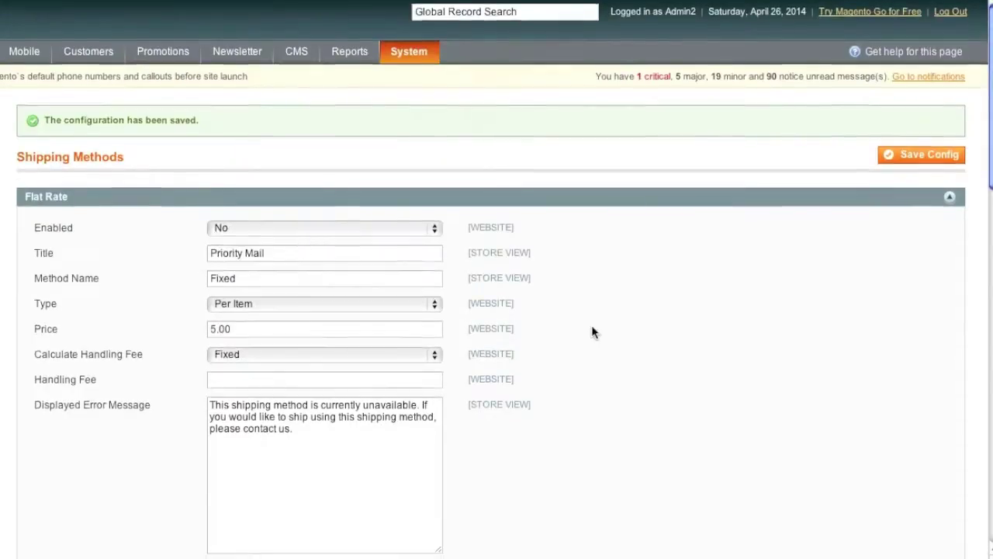
- Re-enable Free Shipping, clear its Minimum Order Amount, and save the configuration
scroll(591, 325, "down", 10)
left_click(371, 329)
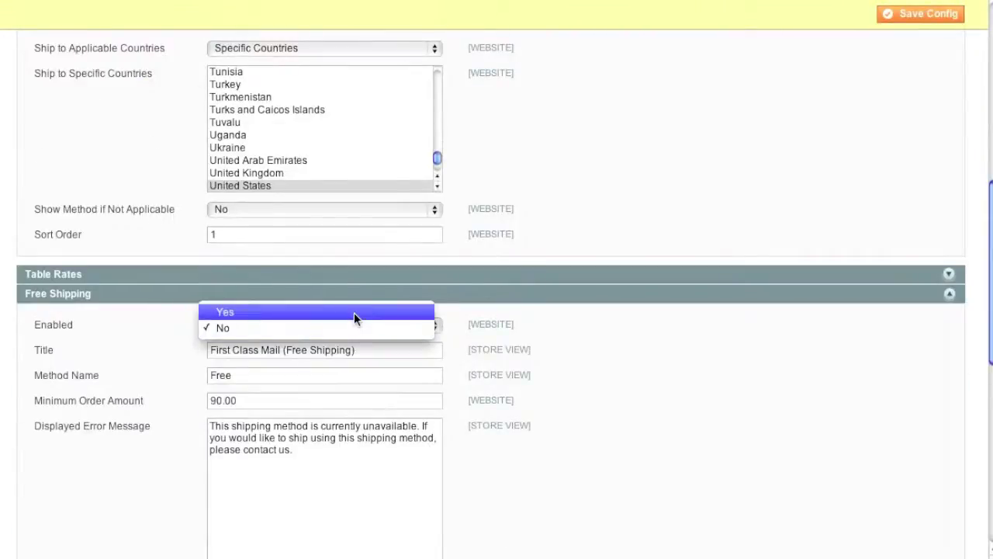
left_click(355, 312)
scroll(260, 405, "down", 1)
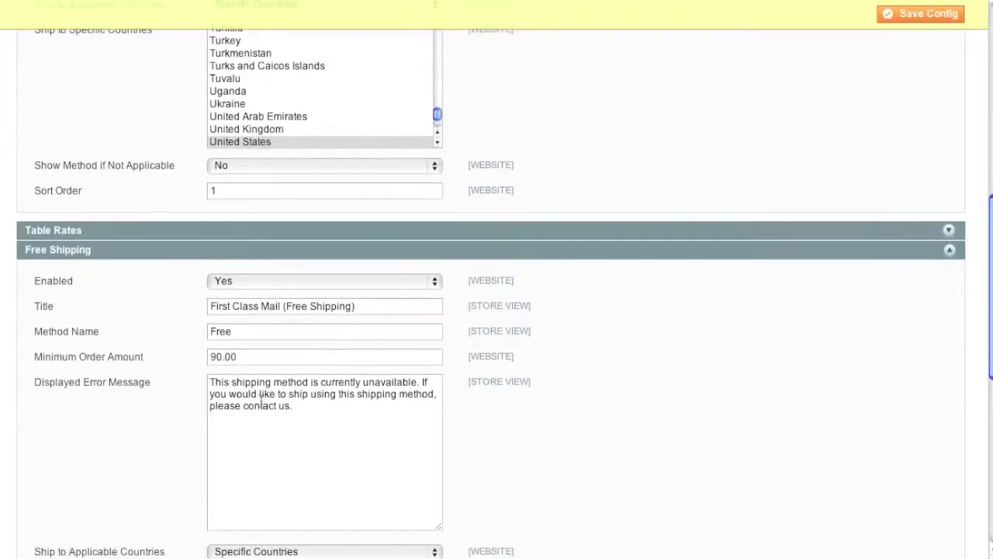
left_click(213, 359)
type("9")
double_click(218, 358)
key("BackSpace")
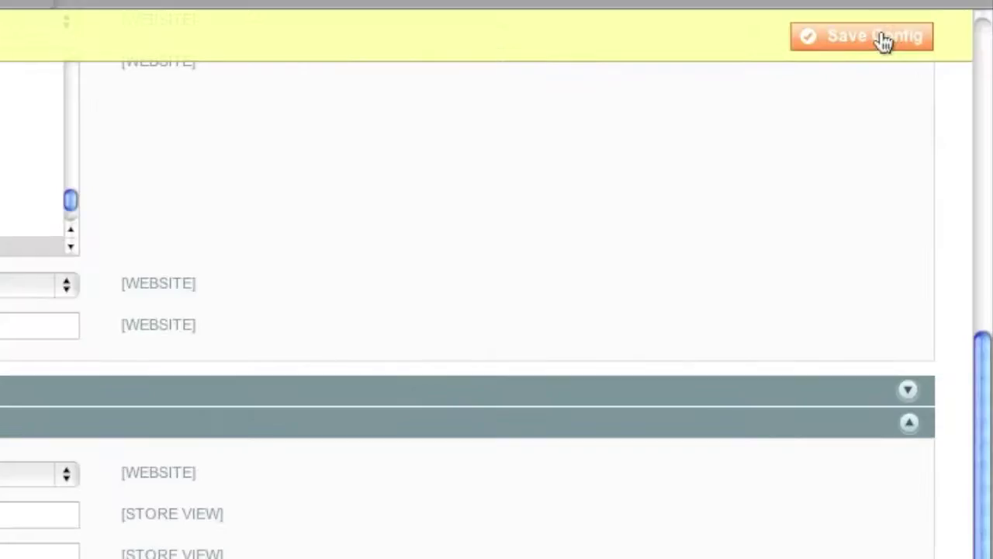
left_click(882, 35)
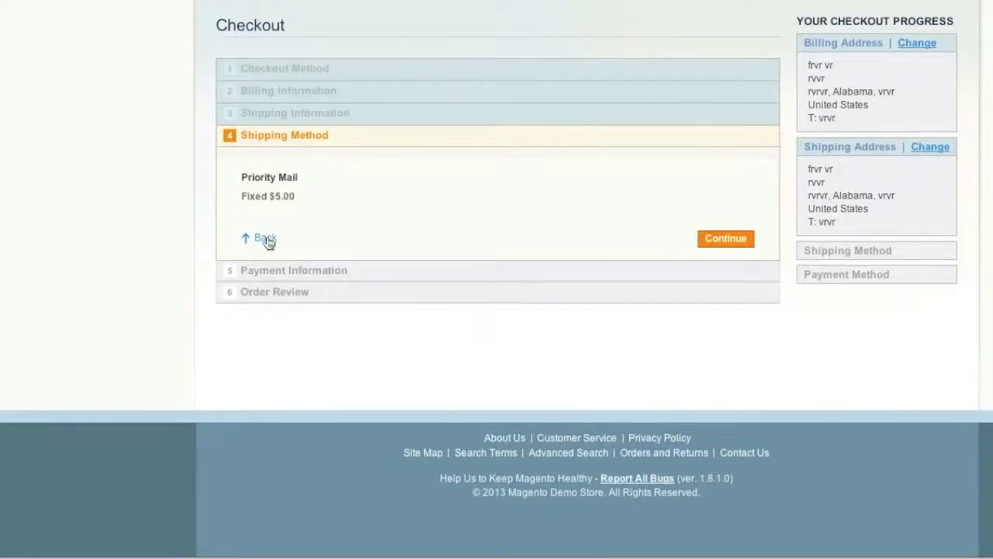
- Return to Shipping Information and resubmit the address to reload the Shipping Method step
left_click(266, 240)
left_click(726, 472)
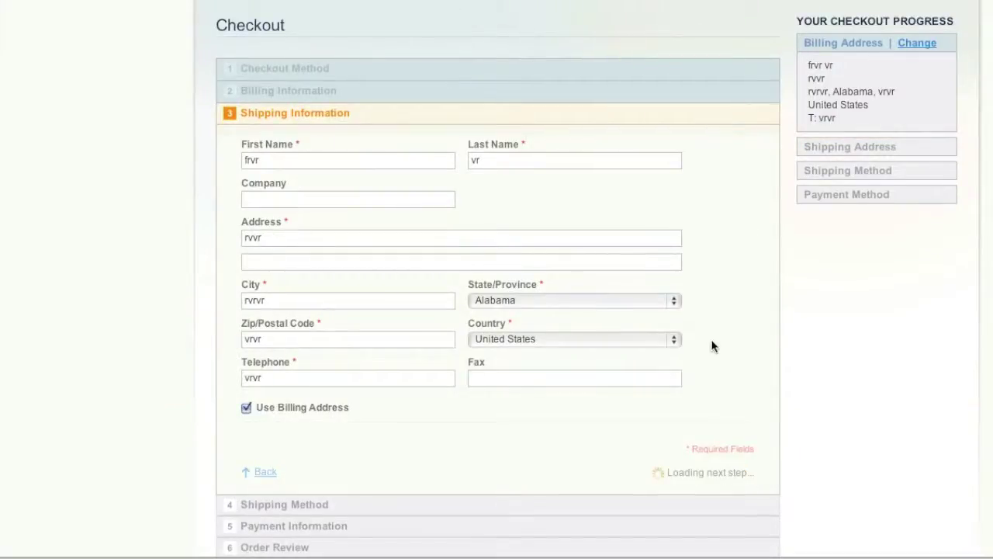